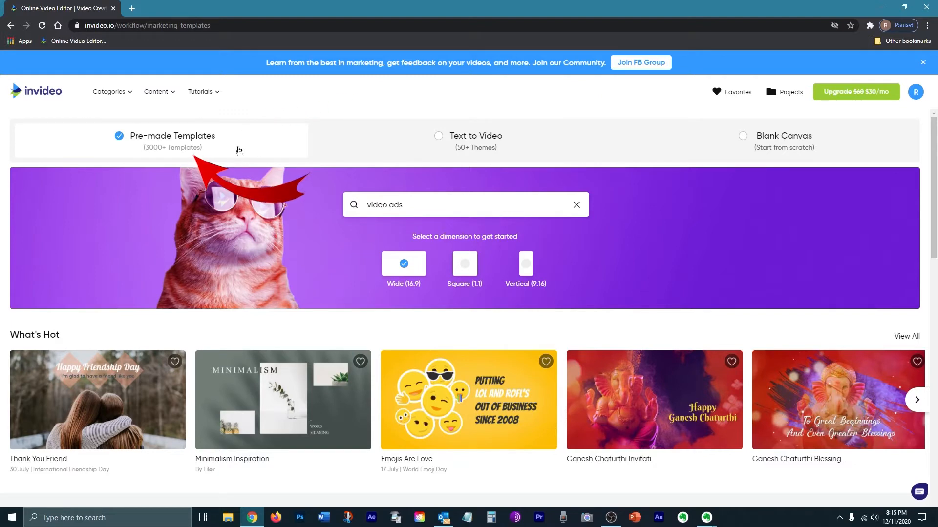
# Start a new wide 16:9 video from a blank canvas.
pyautogui.click(151, 165)
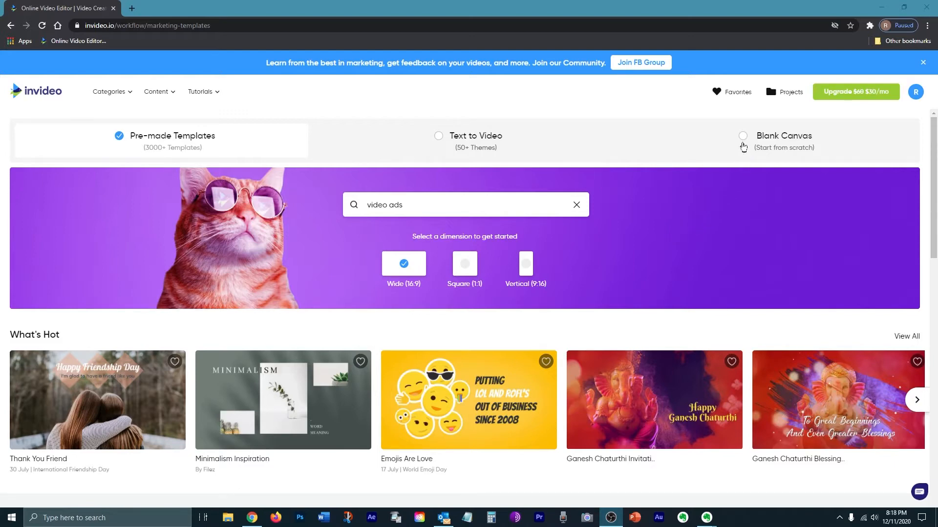
pyautogui.click(744, 147)
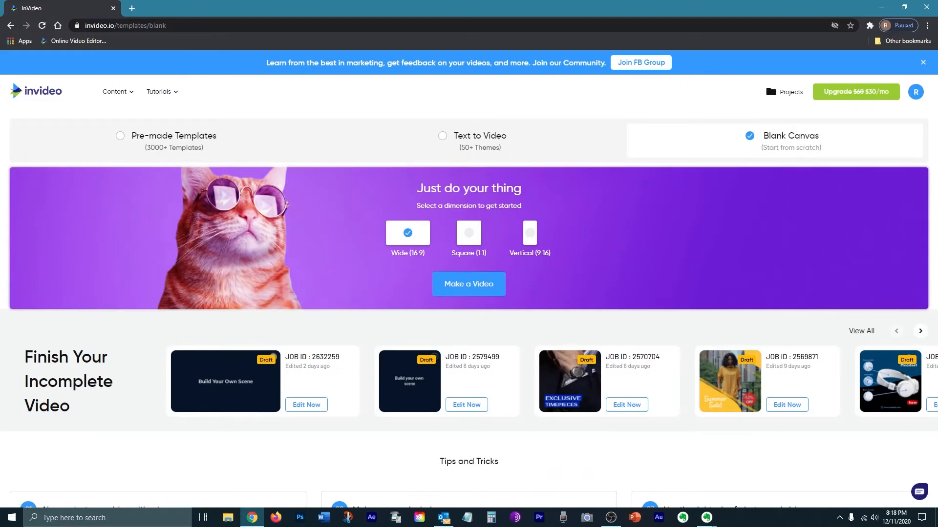
pyautogui.click(473, 288)
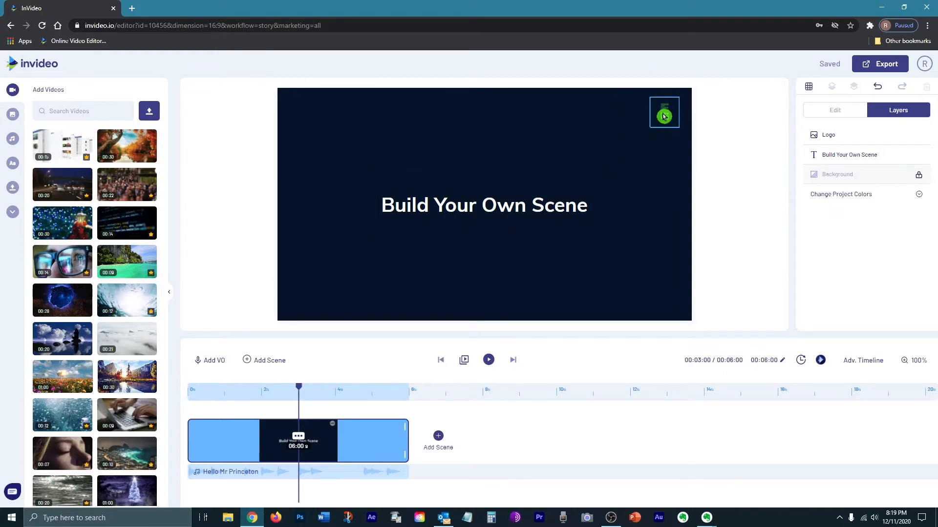
# Select the logo on the canvas and expand the collapsed list of media categories.
pyautogui.click(664, 116)
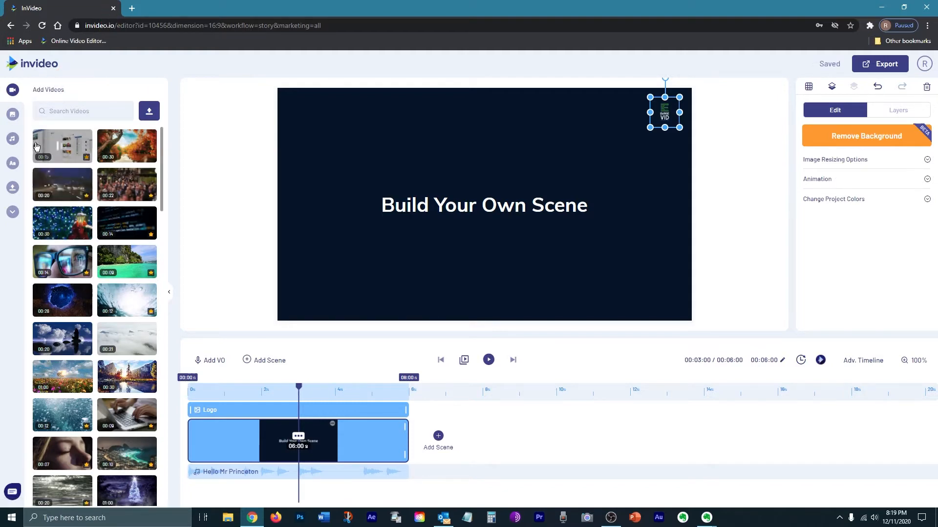
pyautogui.click(13, 211)
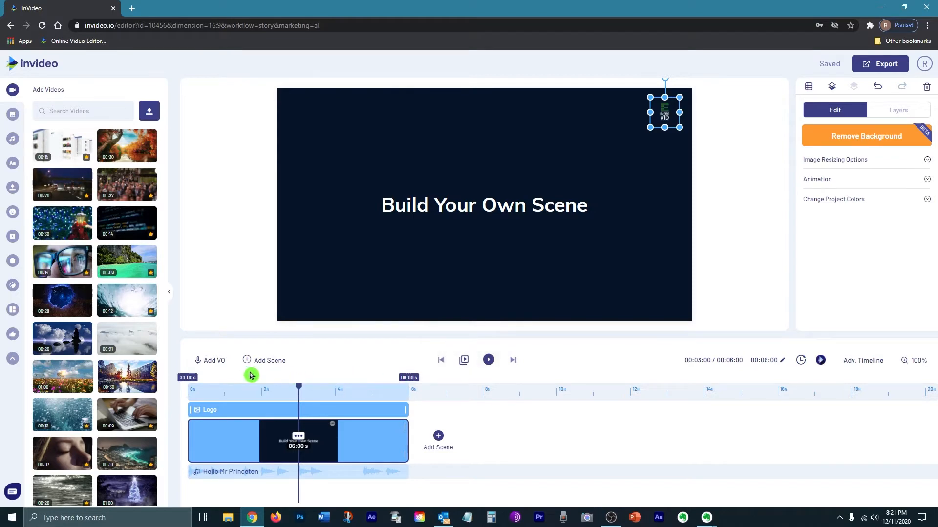
pyautogui.click(208, 373)
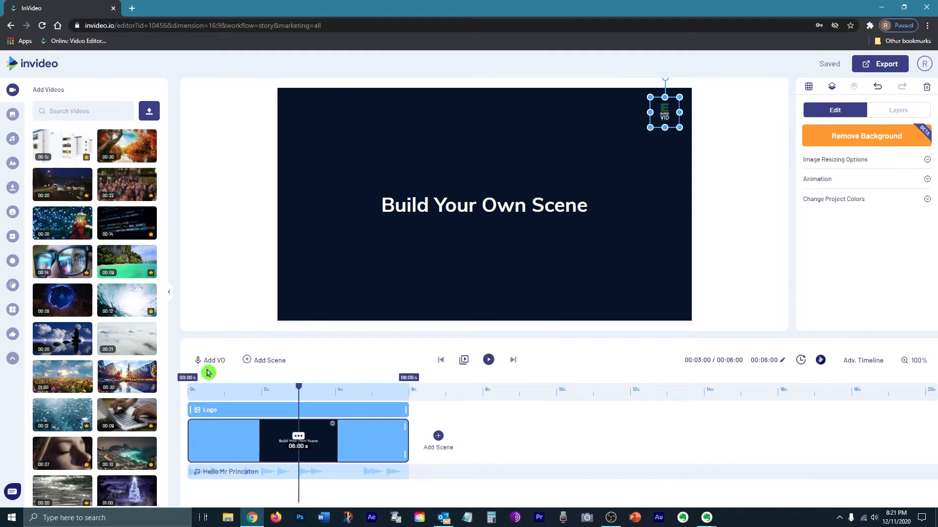
# Zoom the timeline out to 25% and back in to try its zoom range.
pyautogui.click(913, 368)
pyautogui.moveTo(877, 406); pyautogui.dragTo(859, 409)
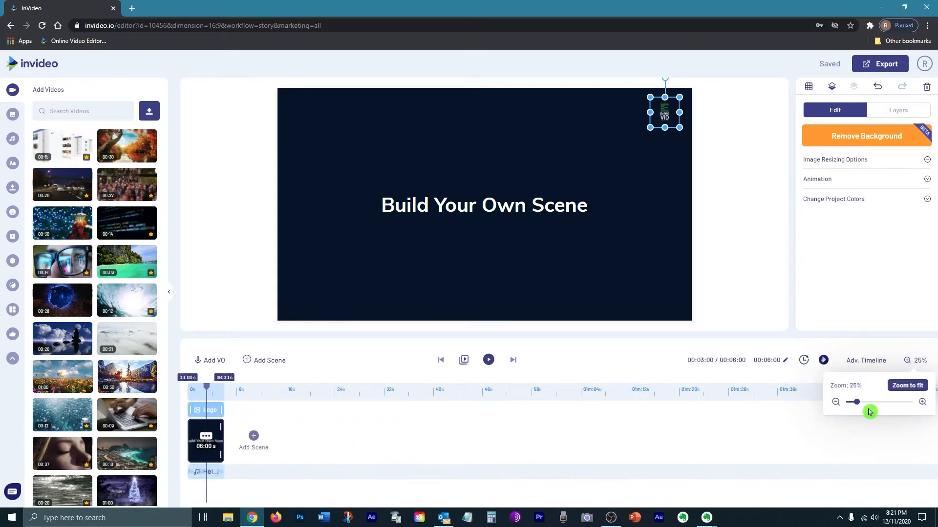
pyautogui.moveTo(855, 403); pyautogui.dragTo(922, 404)
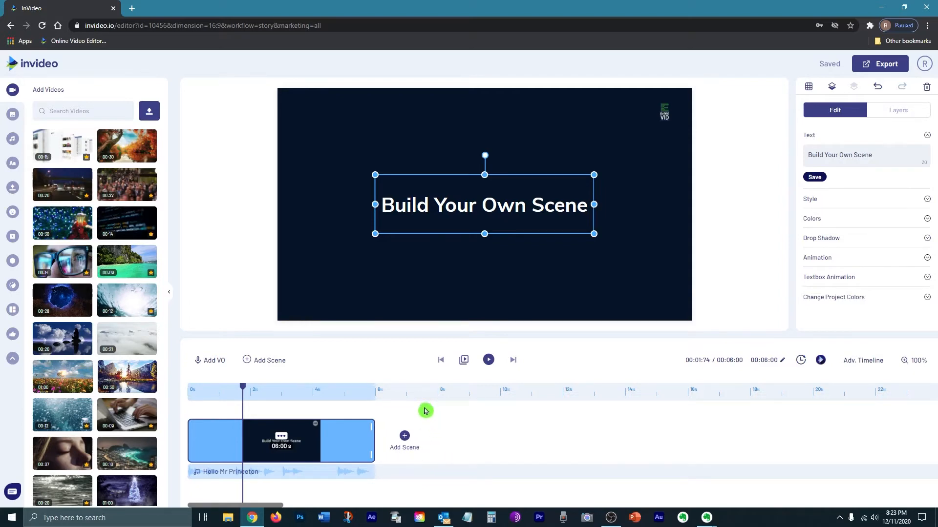
# Clear the first scene by deleting the "Build Your Own Scene" text and the logo.
pyautogui.click(551, 206)
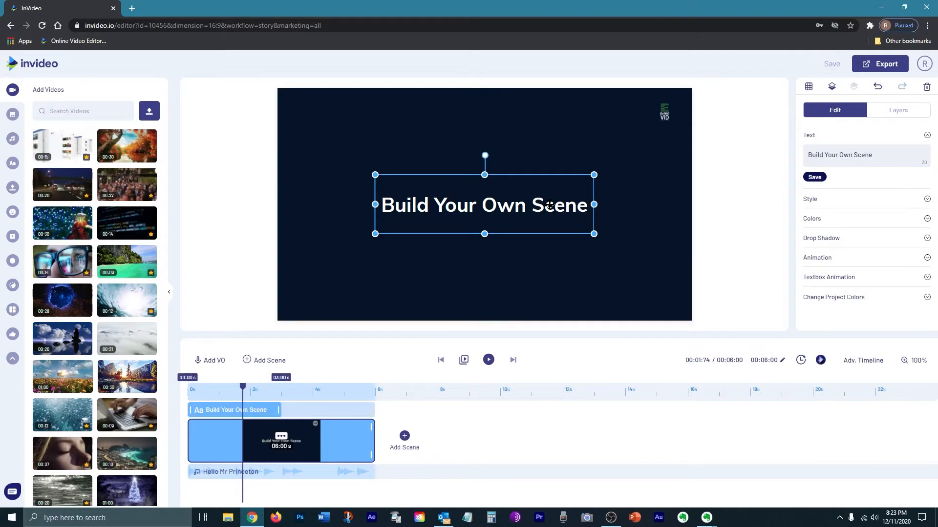
pyautogui.press('Delete')
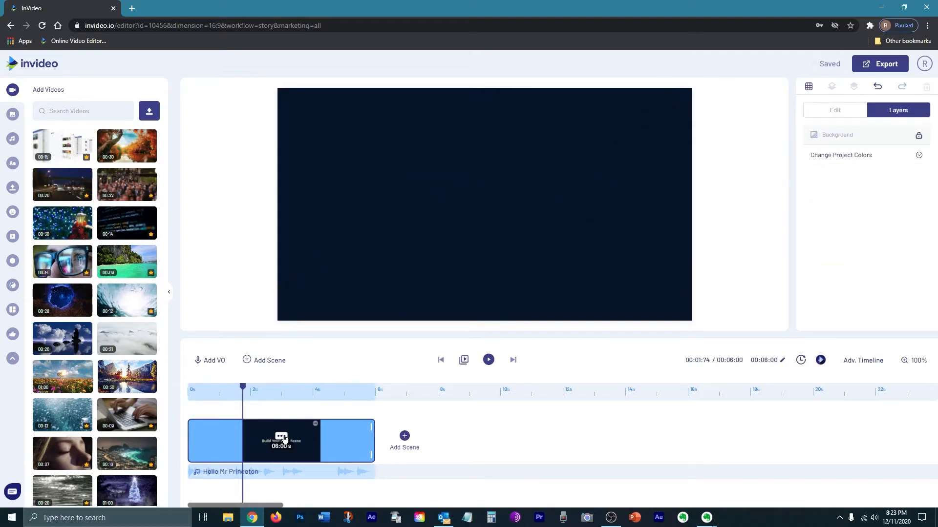
# Duplicate the emptied 6-second scene until the timeline holds six identical scenes.
pyautogui.click(281, 437)
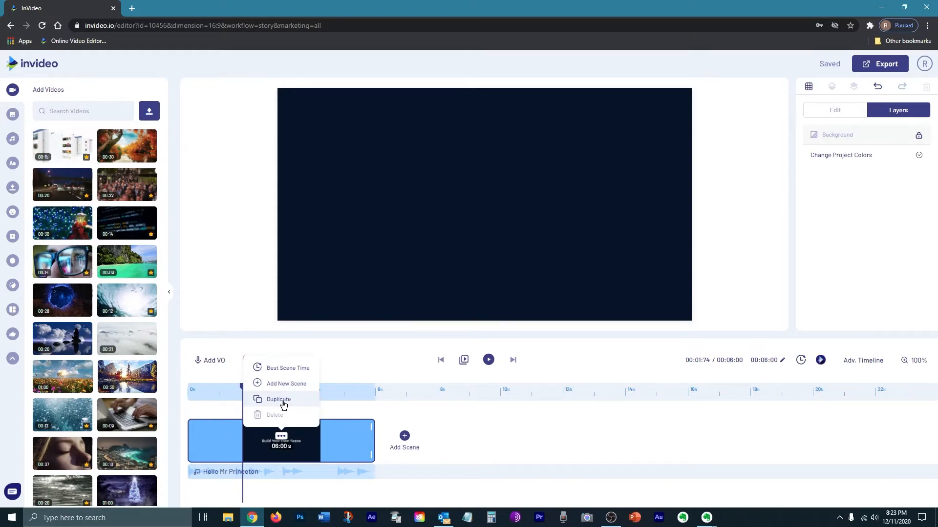
pyautogui.click(283, 405)
pyautogui.click(527, 316)
pyautogui.click(469, 437)
pyautogui.click(476, 404)
pyautogui.click(528, 316)
pyautogui.click(657, 405)
pyautogui.click(527, 315)
pyautogui.click(844, 438)
pyautogui.click(843, 403)
pyautogui.click(527, 316)
pyautogui.click(563, 437)
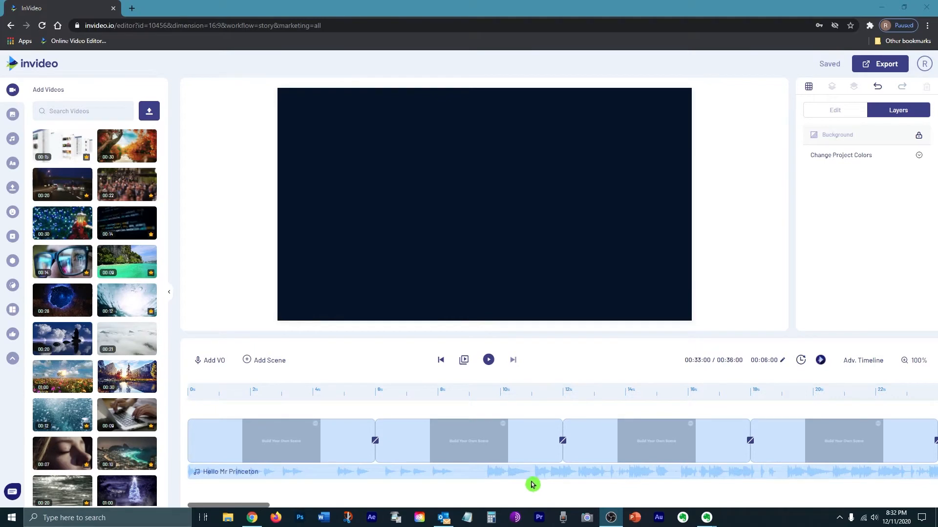
# Delete the "Hello Mr Princeton" music track from the timeline.
pyautogui.moveTo(562, 479)
pyautogui.click(562, 475)
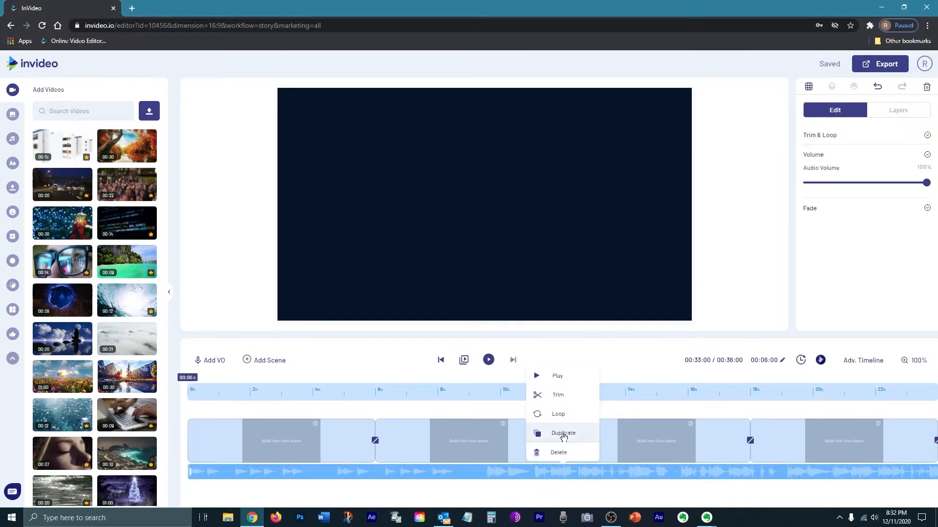
pyautogui.click(559, 450)
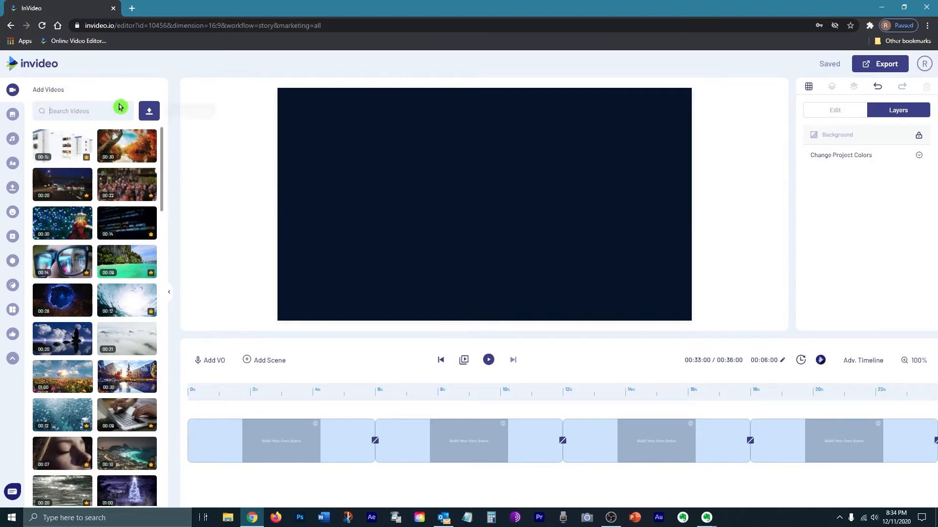
# Add the medical scale photo from a "lose weight" image search to the first scene and set its blur to 5 px.
pyautogui.click(12, 114)
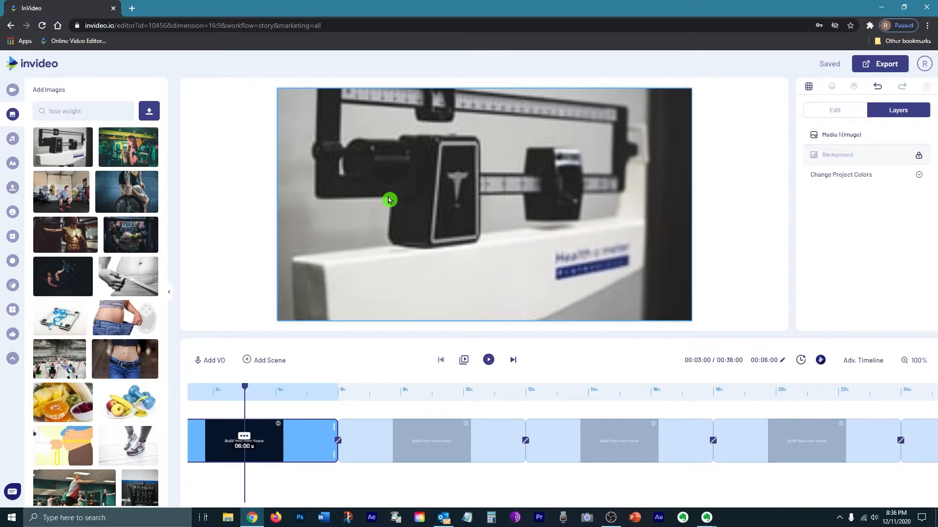
pyautogui.click(889, 113)
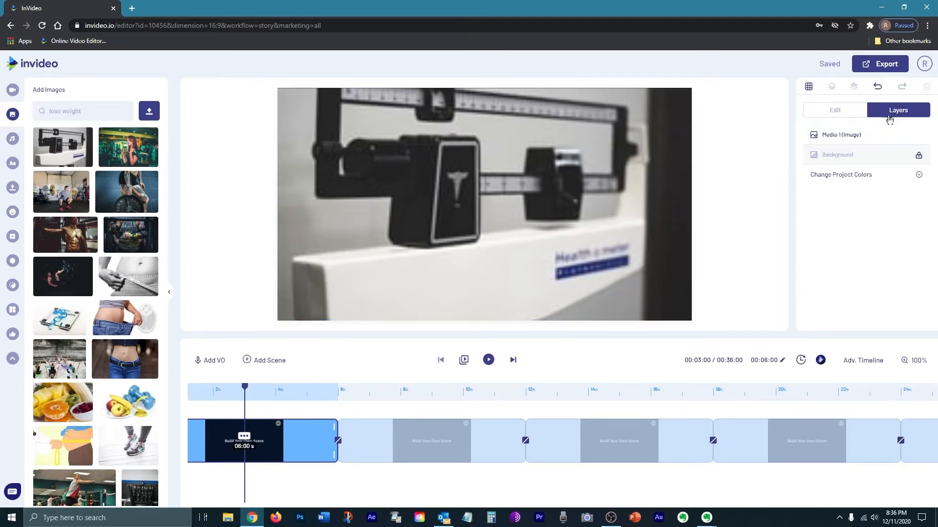
pyautogui.click(816, 135)
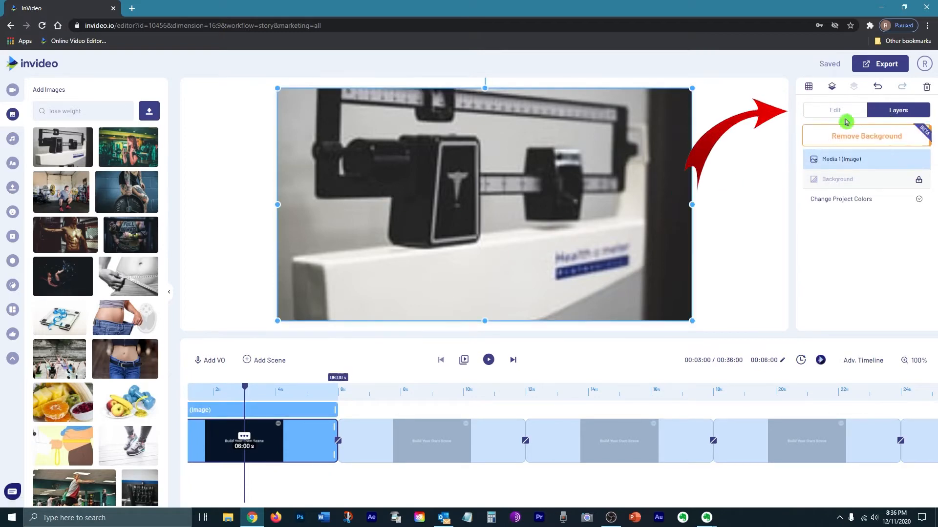
pyautogui.click(846, 119)
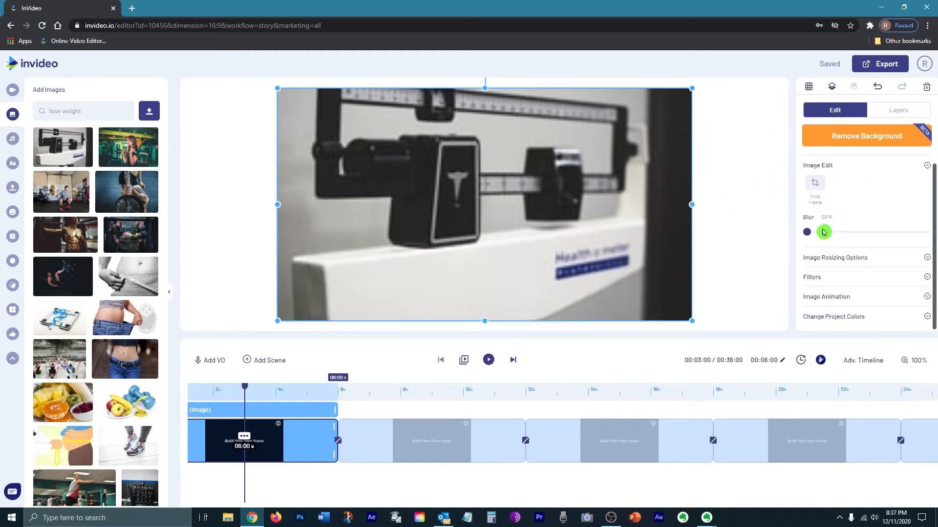
pyautogui.moveTo(811, 234); pyautogui.dragTo(836, 235)
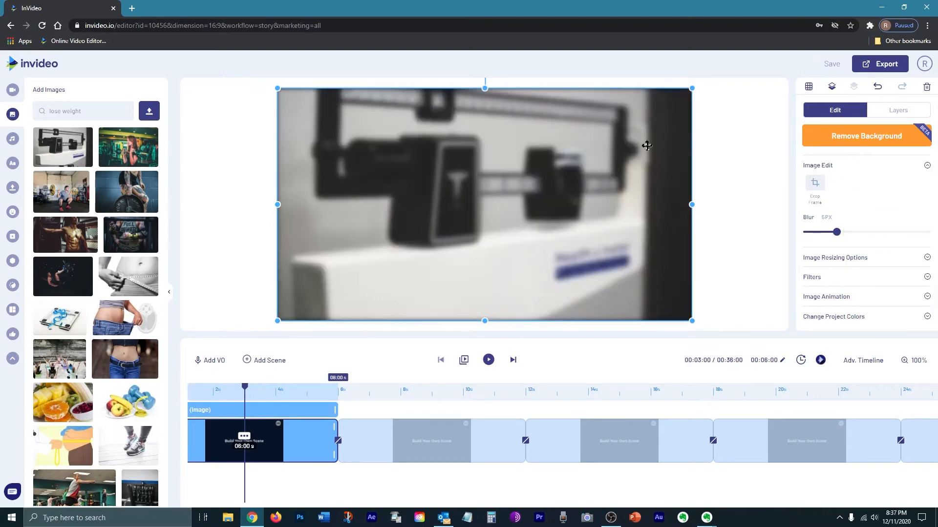
# Add the same scale photo as a layer over the blurred one, enlarged and centered on the canvas.
pyautogui.moveTo(70, 139); pyautogui.dragTo(575, 224)
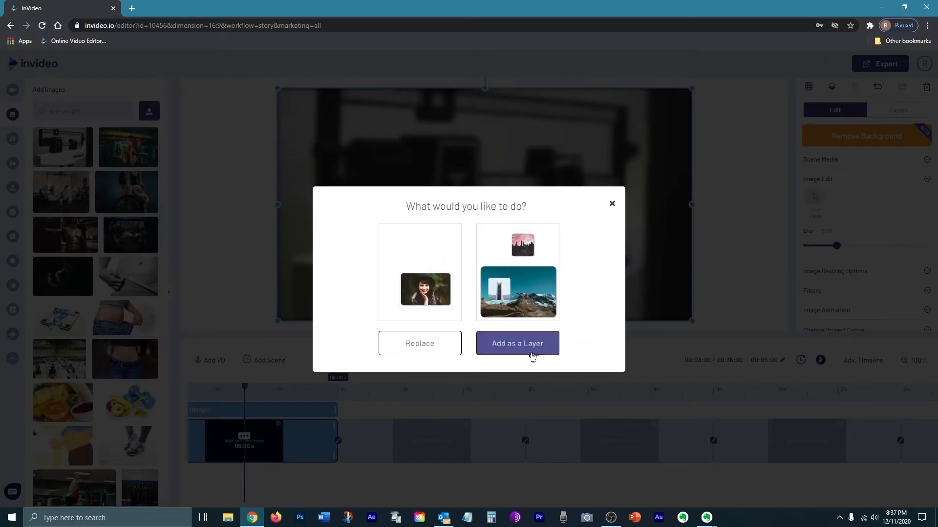
pyautogui.click(519, 345)
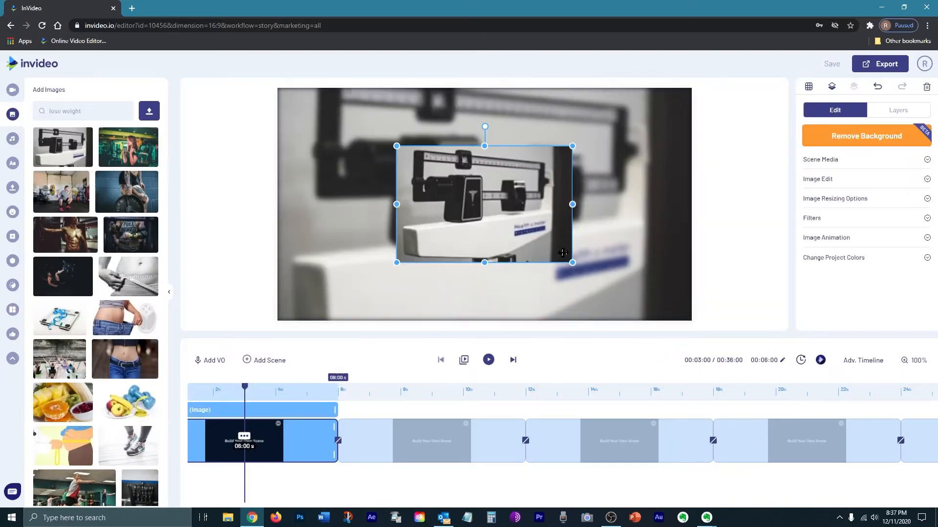
pyautogui.moveTo(395, 146); pyautogui.dragTo(330, 130)
pyautogui.moveTo(472, 189); pyautogui.dragTo(505, 209)
pyautogui.moveTo(605, 210); pyautogui.dragTo(657, 209)
pyautogui.moveTo(549, 210); pyautogui.dragTo(506, 214)
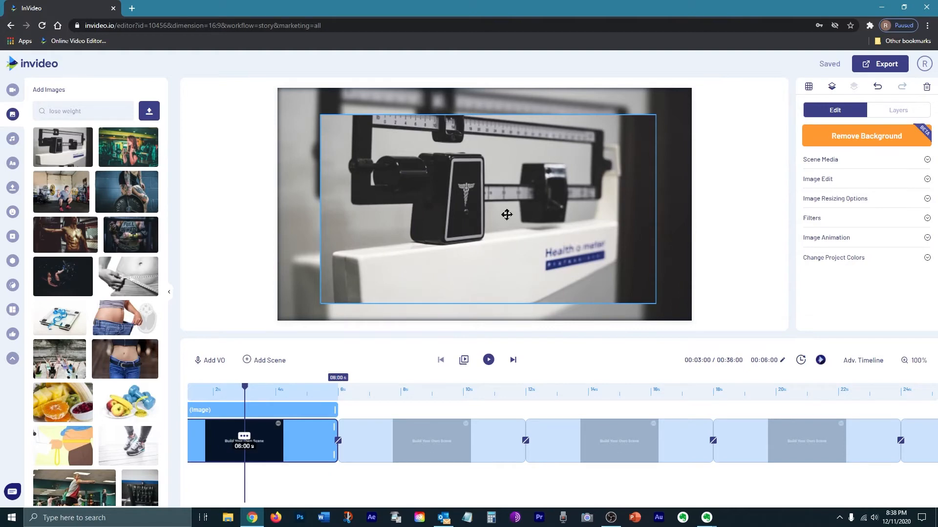
pyautogui.moveTo(507, 215); pyautogui.dragTo(504, 211)
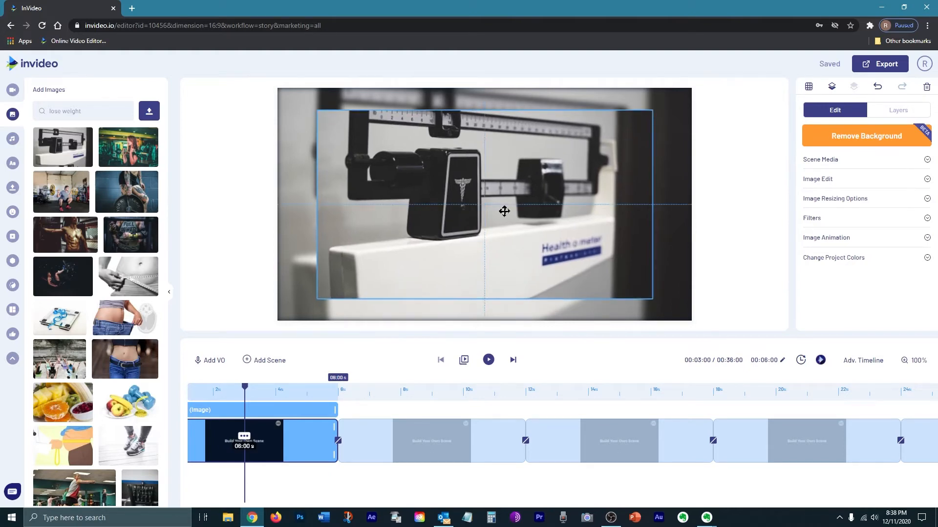
pyautogui.moveTo(505, 211); pyautogui.dragTo(502, 208)
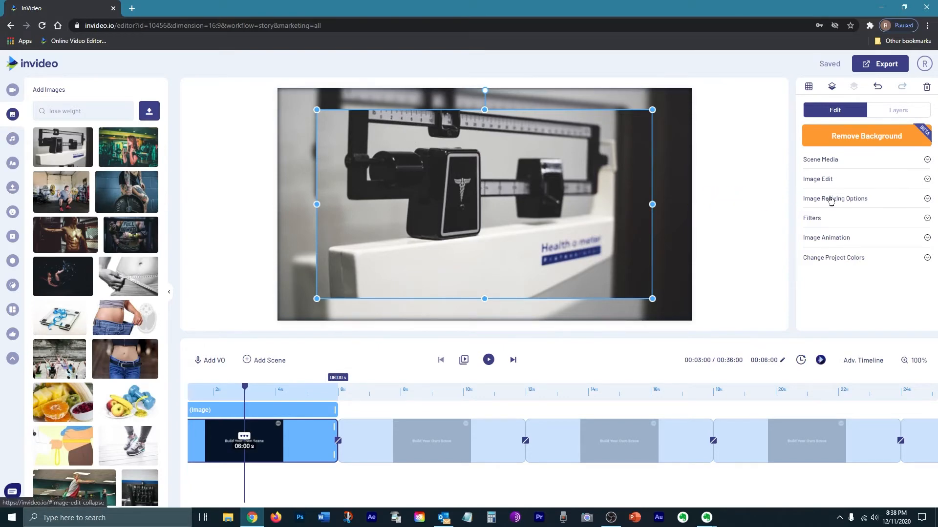
# Apply the "Bold And Powerful From Down" in animation to the top scale photo.
pyautogui.click(813, 239)
pyautogui.click(874, 286)
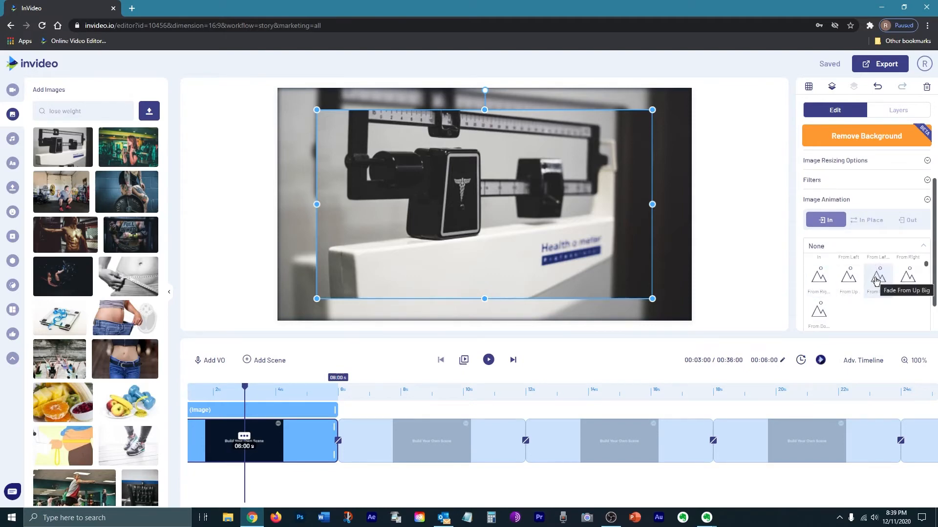
pyautogui.moveTo(926, 264); pyautogui.dragTo(928, 290)
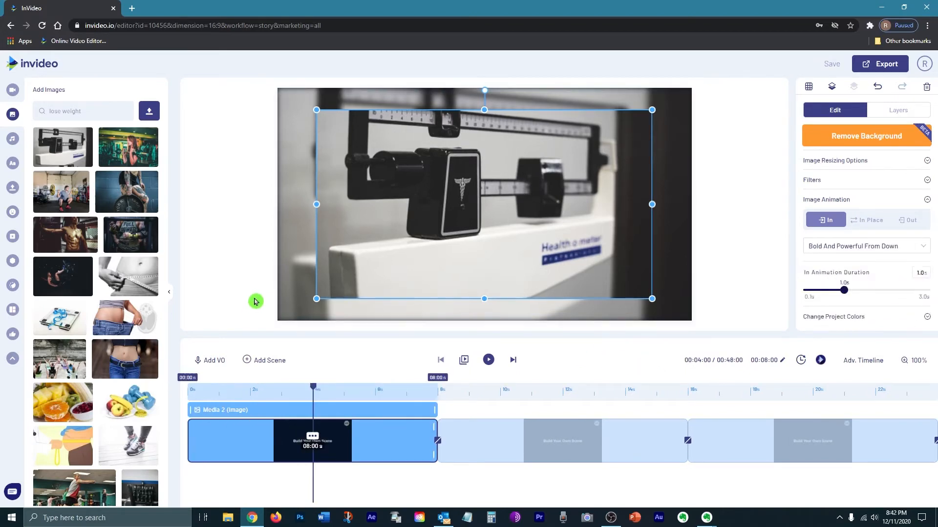
# Add the "WORK HARD DREAM BIG" text box, reworded "5 Natural Proven Ways to Lose Weight", with a purple fill at 80% opacity.
pyautogui.click(11, 165)
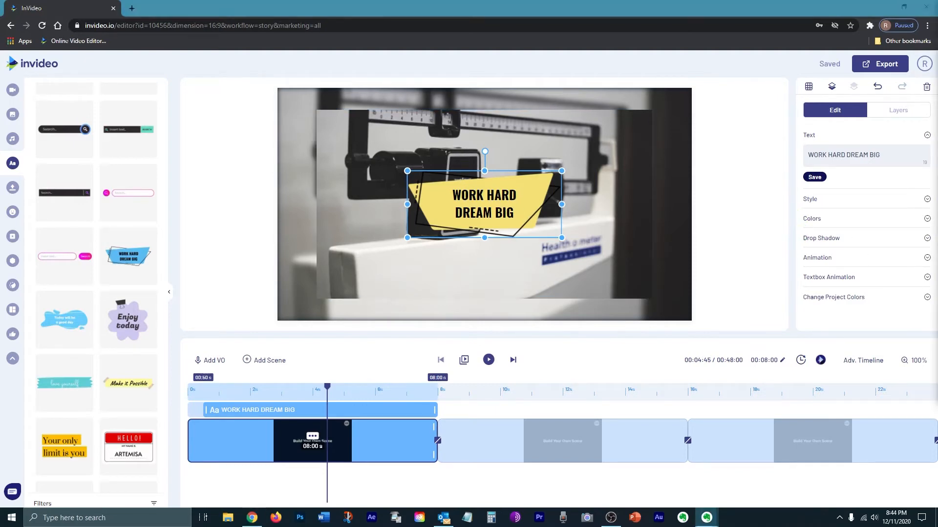
pyautogui.moveTo(881, 156); pyautogui.dragTo(791, 166)
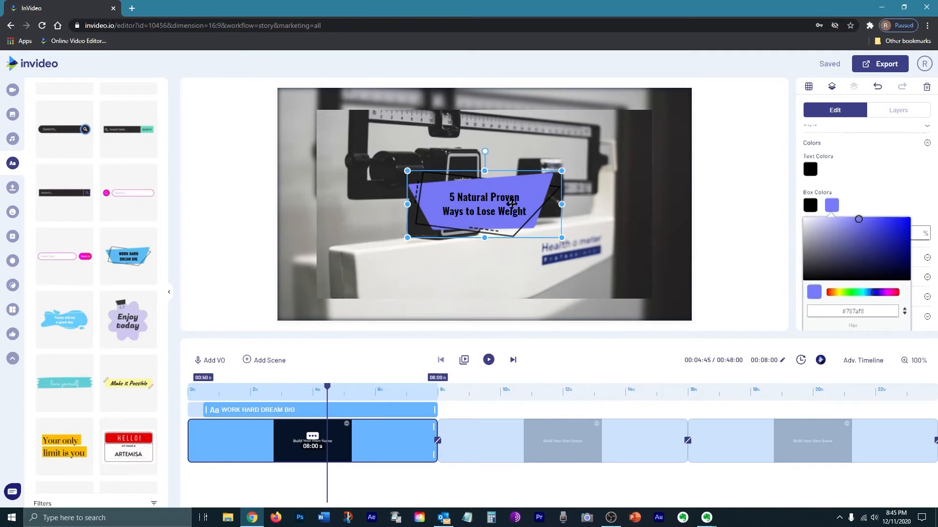
pyautogui.moveTo(835, 266)
pyautogui.mouseDown()
pyautogui.moveTo(822, 268)
pyautogui.moveTo(831, 267)
pyautogui.mouseUp()
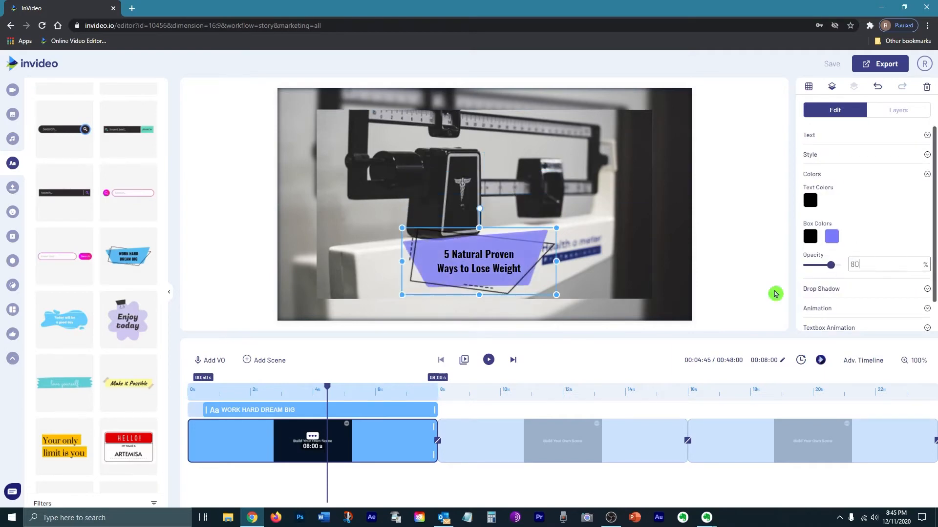
# Enlarge the title box in the lower part of the scene and shorten its layer to end at about 6 seconds.
pyautogui.moveTo(558, 226); pyautogui.dragTo(587, 218)
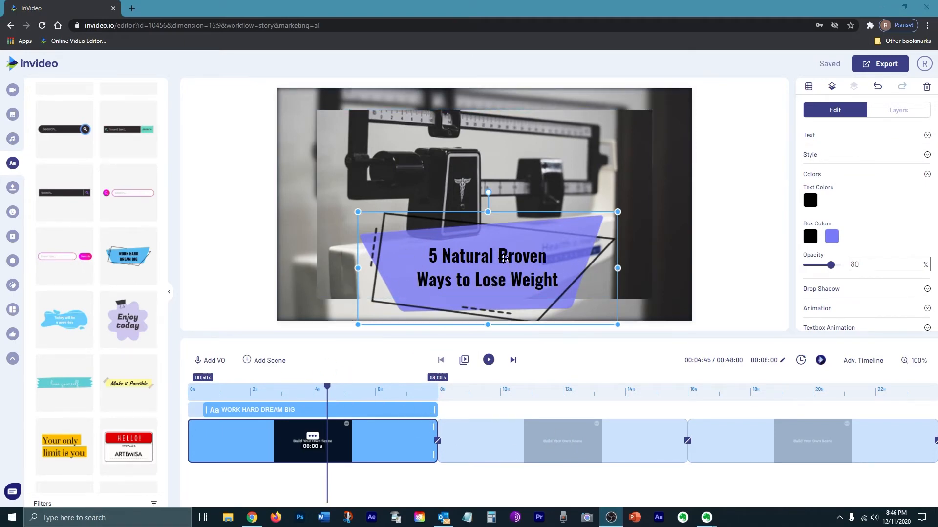
pyautogui.moveTo(434, 407); pyautogui.dragTo(375, 408)
# Review the title text's in and out animation options and choose an out animation effect.
pyautogui.scroll(-1, 804, 209)
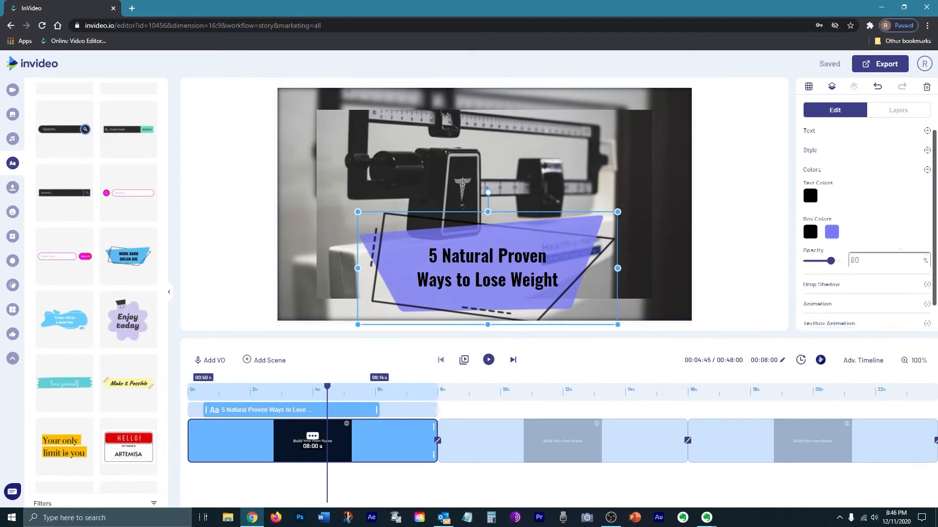
pyautogui.click(829, 281)
pyautogui.scroll(-1, 824, 215)
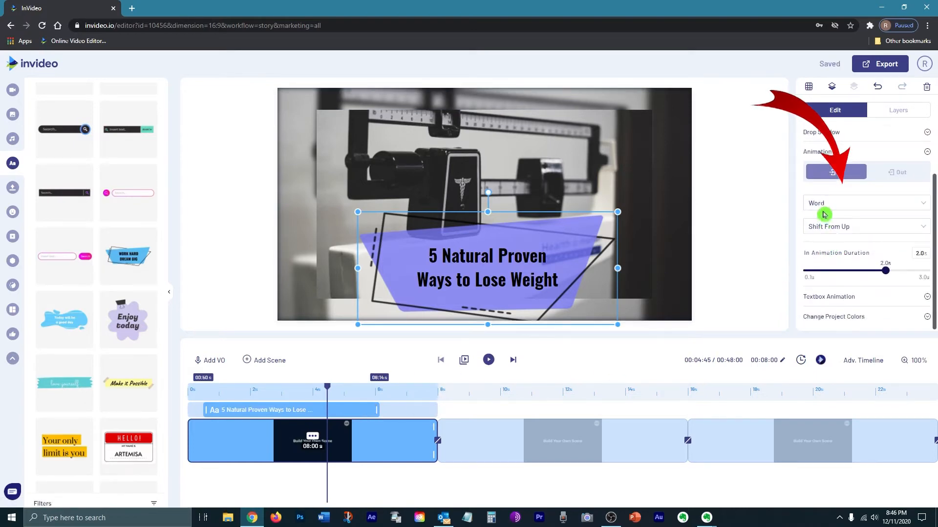
pyautogui.click(897, 172)
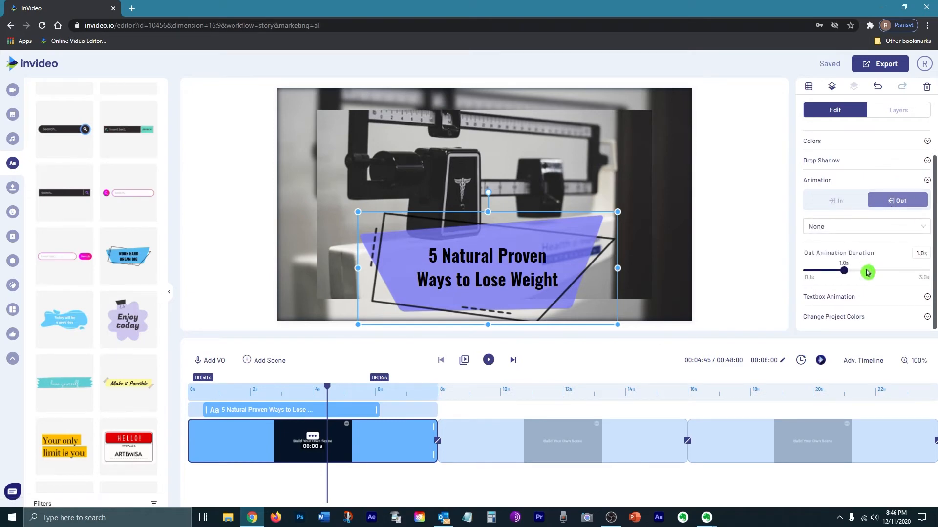
pyautogui.click(846, 228)
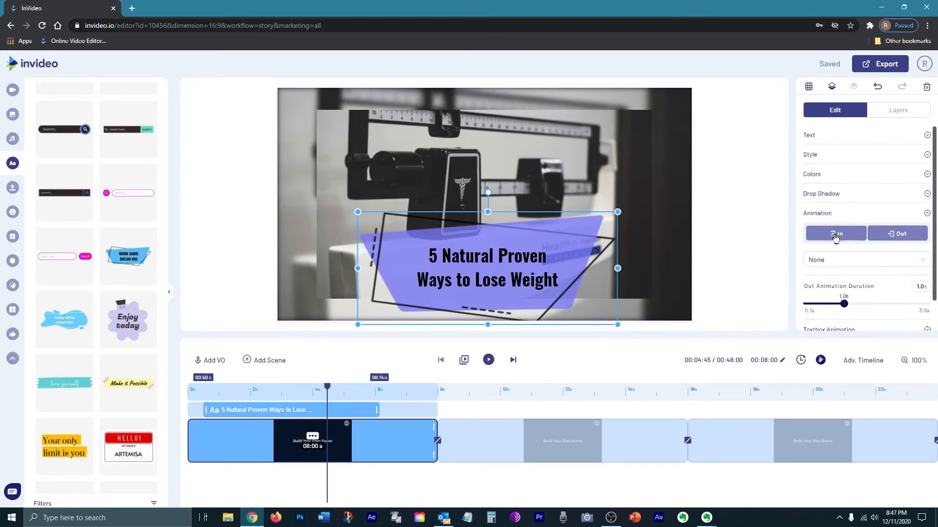
pyautogui.click(847, 260)
pyautogui.scroll(-2, 863, 276)
pyautogui.click(833, 271)
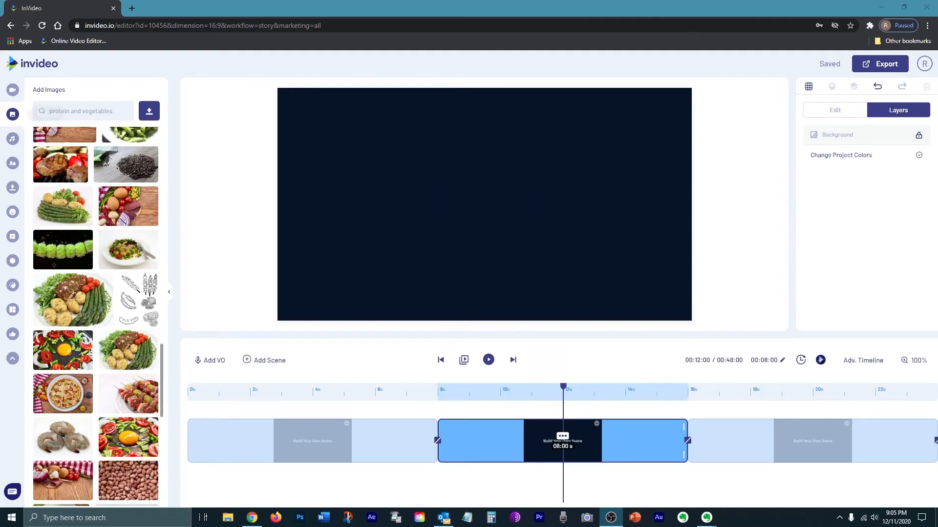
# Stretch the meat and vegetables image horizontally on both sides so it fills the second scene.
pyautogui.moveTo(659, 204); pyautogui.dragTo(692, 204)
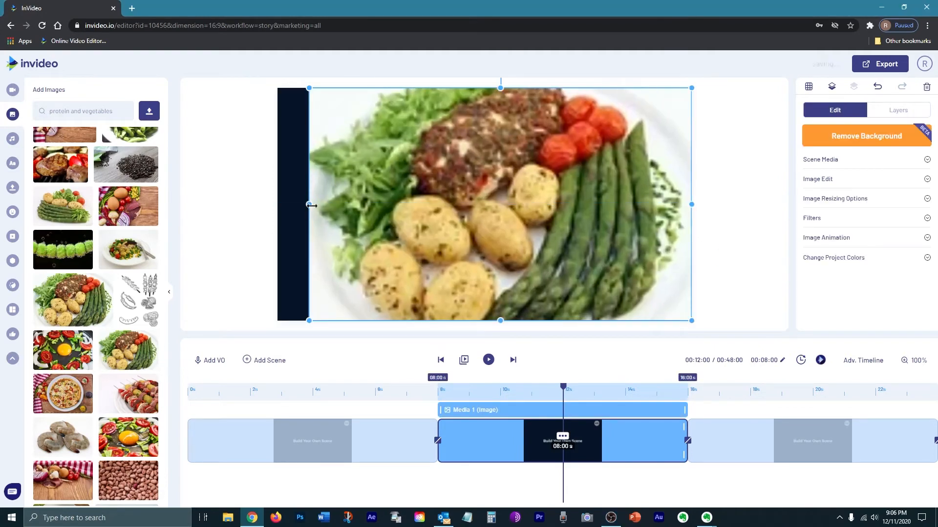
pyautogui.moveTo(311, 206); pyautogui.dragTo(279, 205)
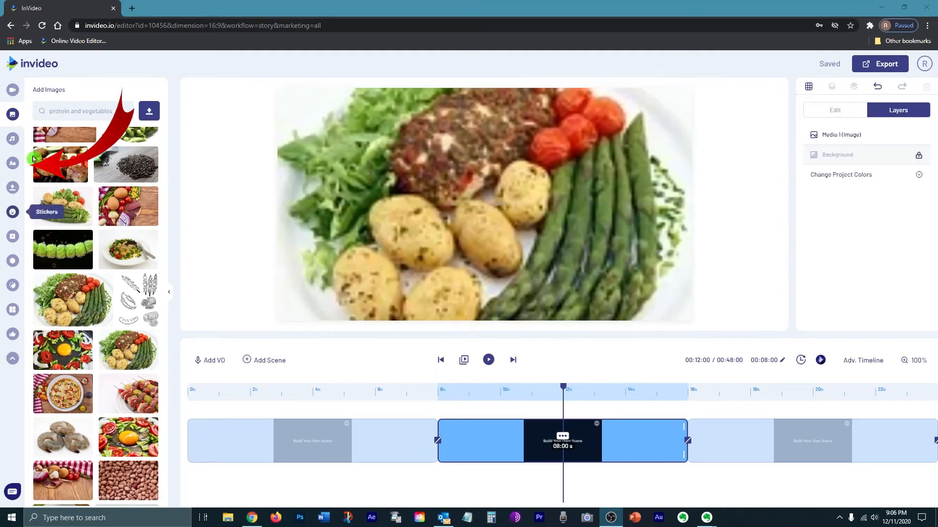
# Add the "NEW MOON DAY" text box and reword it "Eat Plenty of Protein & Veggies".
pyautogui.click(13, 163)
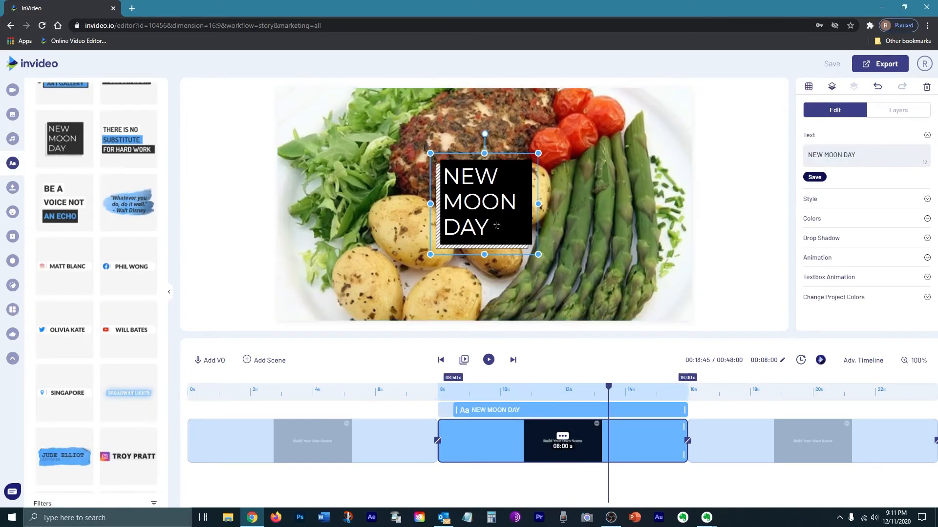
pyautogui.moveTo(857, 154); pyautogui.dragTo(711, 155)
pyautogui.hotkey('alt', 'Tab')
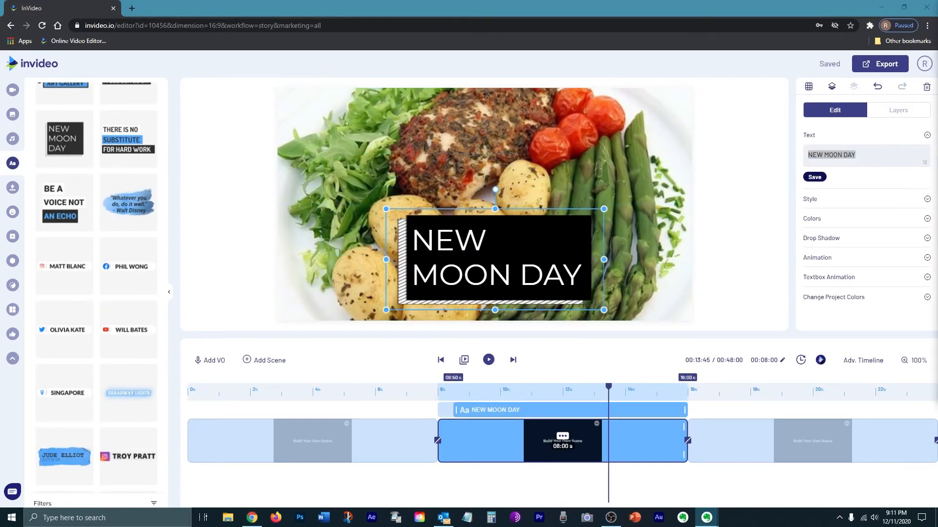
pyautogui.hotkey('alt', 'Tab')
pyautogui.write('Eat Plenty of Protein')
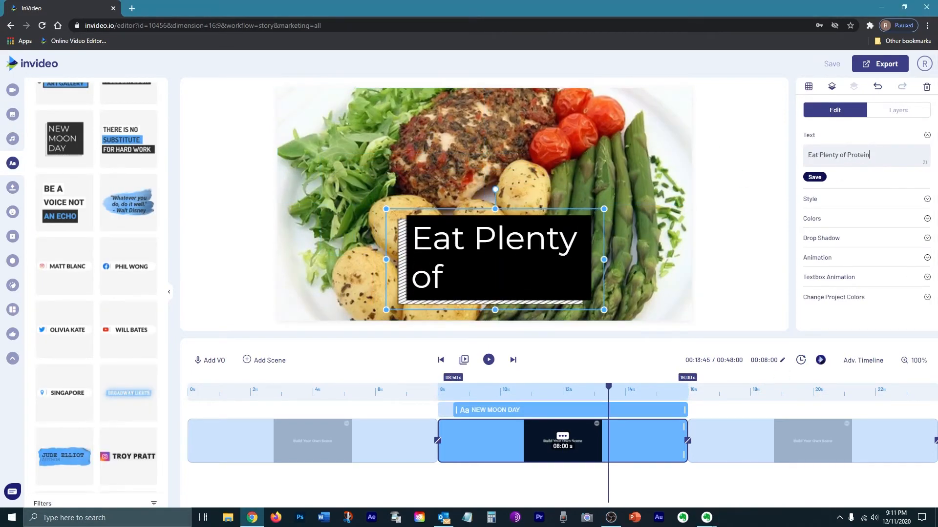
pyautogui.write(' & Veggies')
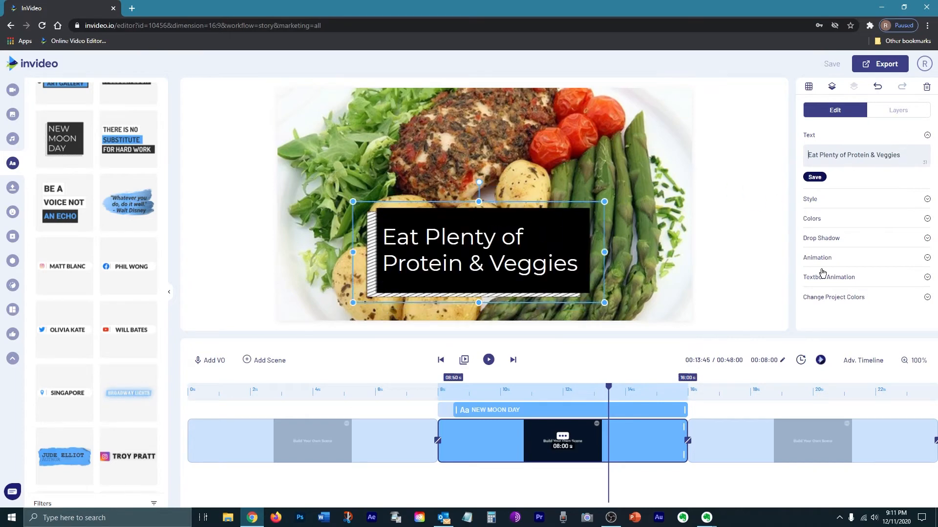
# Give the protein title's box a dark green fill at 60% opacity.
pyautogui.click(817, 225)
pyautogui.scroll(-2, 894, 227)
pyautogui.moveTo(836, 234)
pyautogui.mouseDown()
pyautogui.moveTo(816, 234)
pyautogui.moveTo(841, 237)
pyautogui.mouseUp()
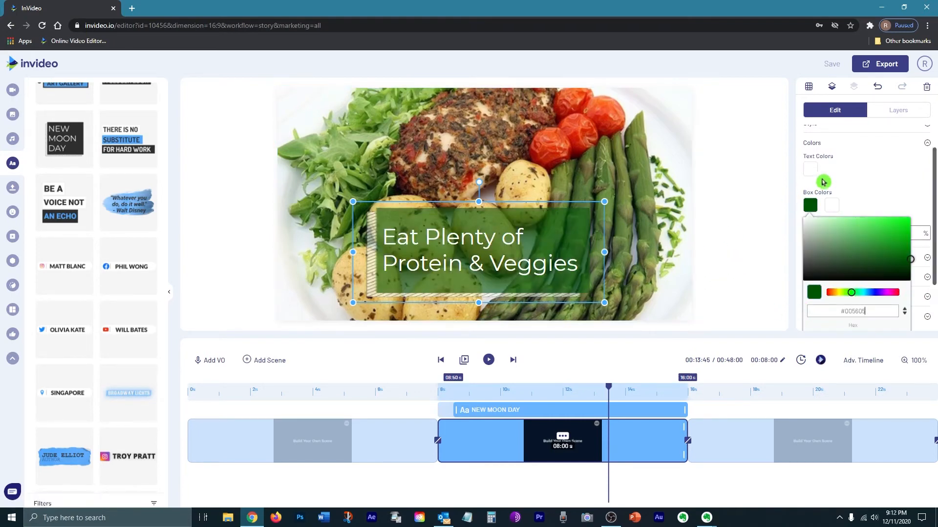
pyautogui.click(823, 181)
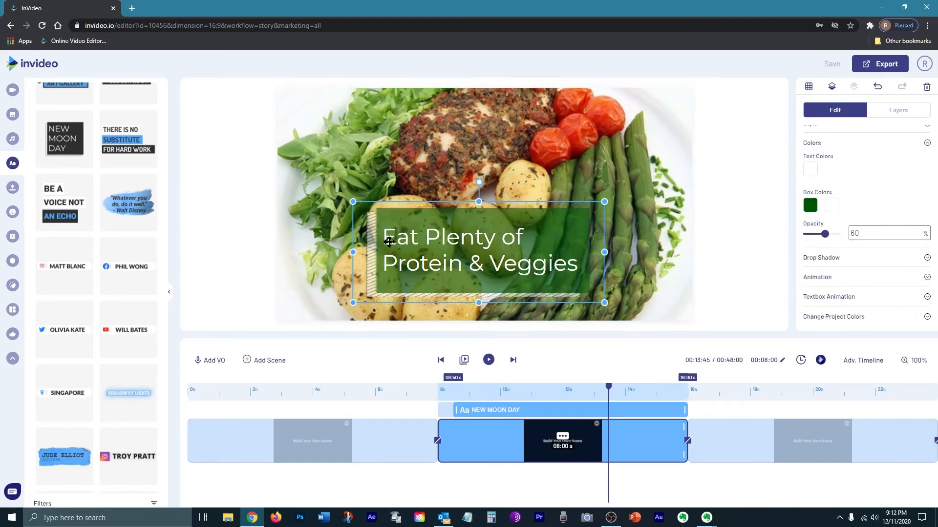
# Set the protein title's Montserrat font weight to Semibold.
pyautogui.scroll(2, 846, 190)
pyautogui.click(854, 154)
pyautogui.click(860, 200)
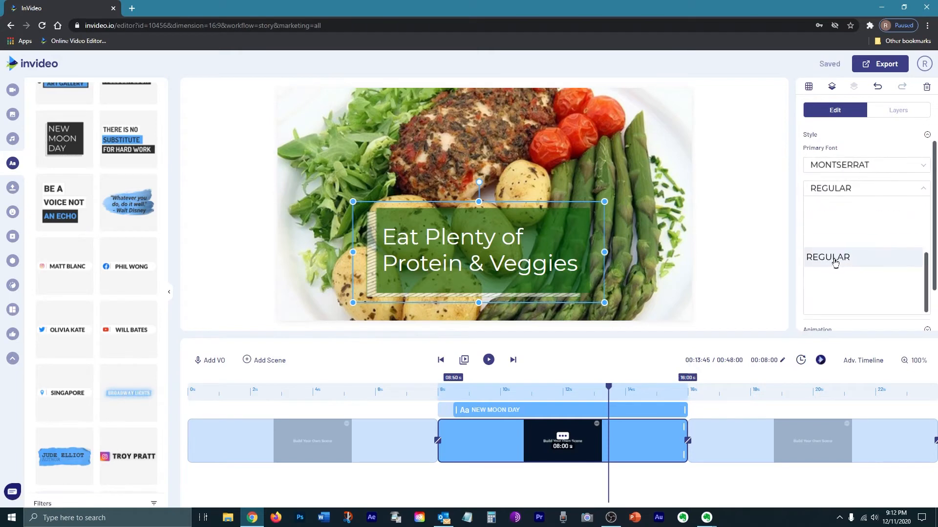
pyautogui.scroll(-2, 845, 273)
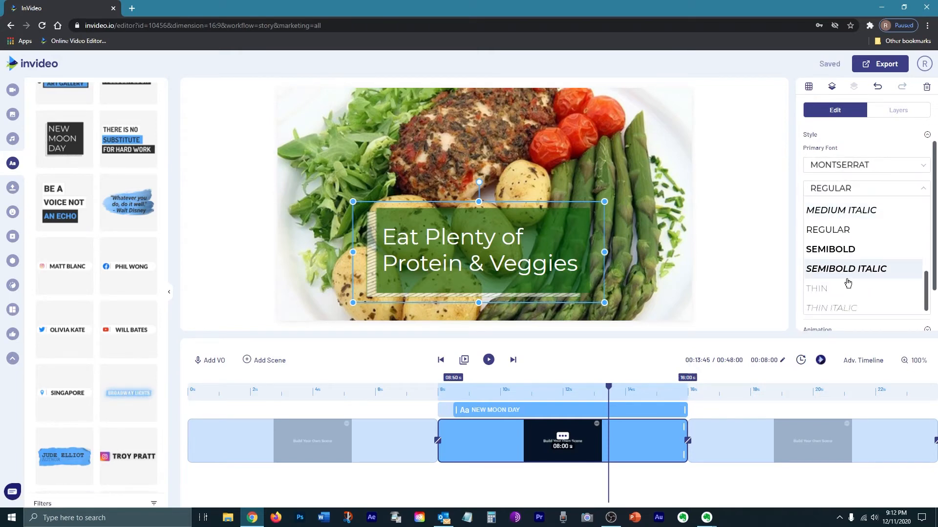
pyautogui.click(835, 249)
# Move the protein title box to the lower left of the scene.
pyautogui.moveTo(476, 255); pyautogui.dragTo(417, 228)
pyautogui.click(425, 156)
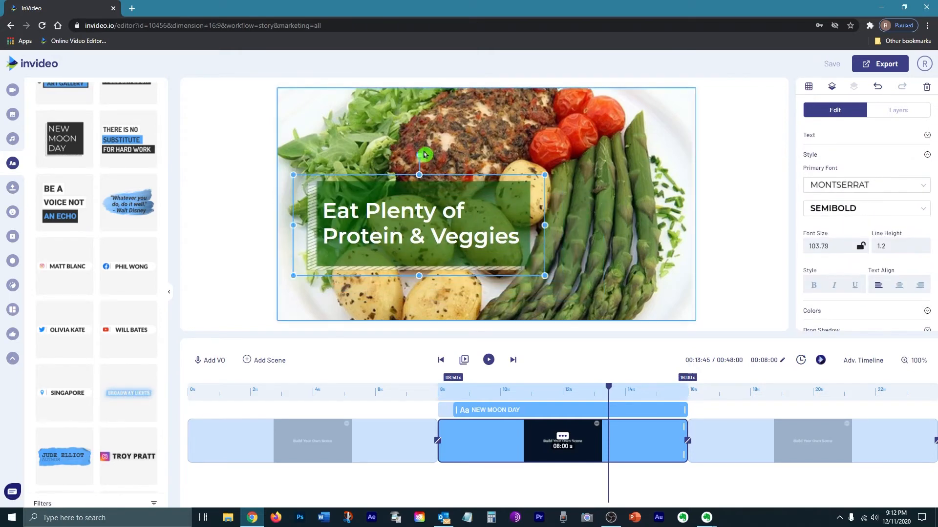
pyautogui.moveTo(419, 155); pyautogui.dragTo(392, 149)
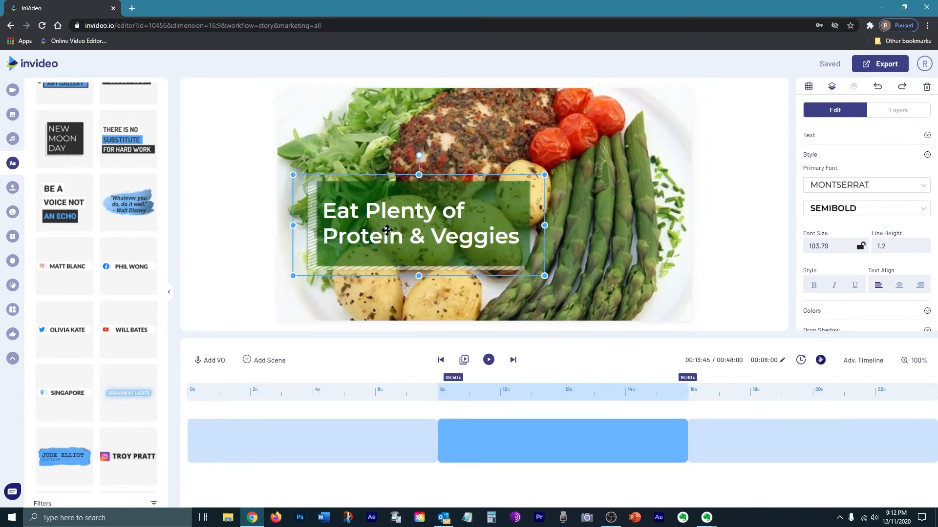
pyautogui.moveTo(417, 235); pyautogui.dragTo(410, 277)
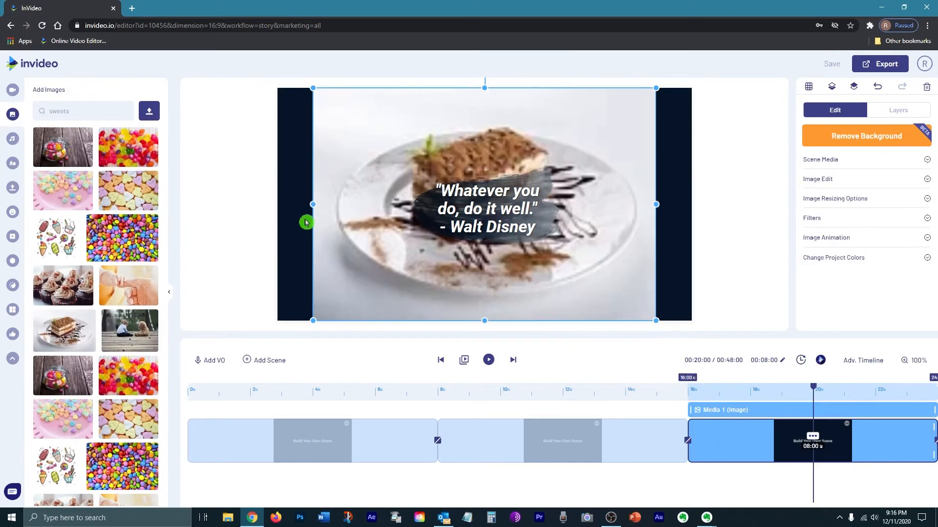
# Stretch the dessert image to fill the third scene and blur it as a backdrop.
pyautogui.moveTo(306, 223); pyautogui.dragTo(278, 222)
pyautogui.moveTo(656, 204); pyautogui.dragTo(692, 204)
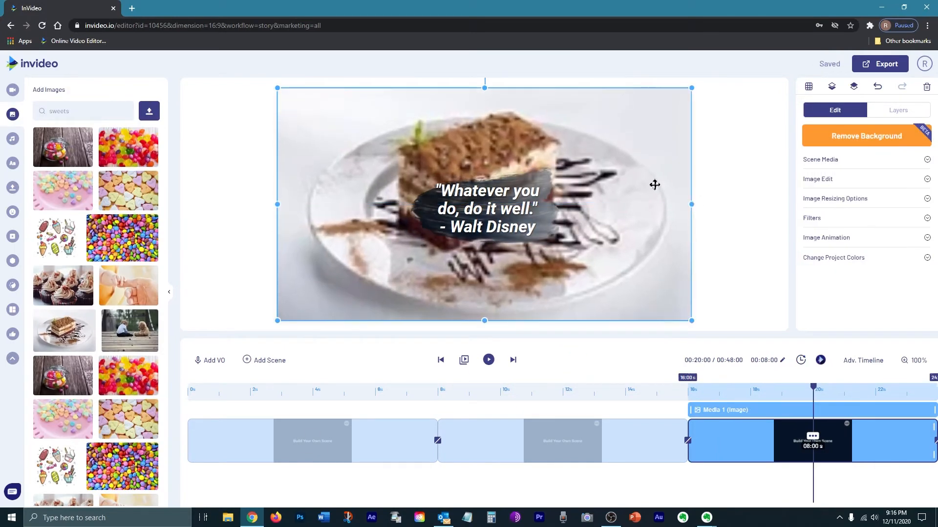
pyautogui.click(817, 179)
pyautogui.moveTo(814, 247); pyautogui.dragTo(835, 247)
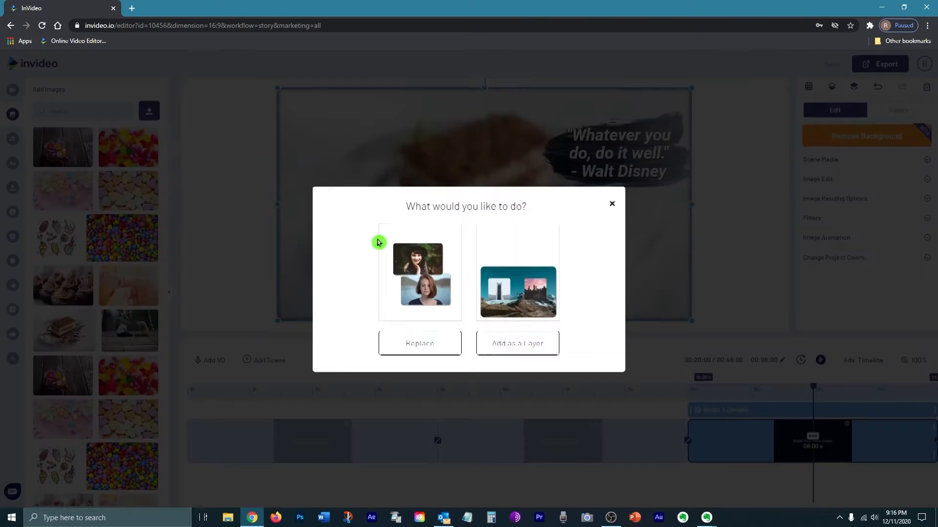
# Add the dessert image again as a layer, sized smaller and centred over the blurred copy.
pyautogui.click(518, 343)
pyautogui.moveTo(464, 97); pyautogui.dragTo(464, 126)
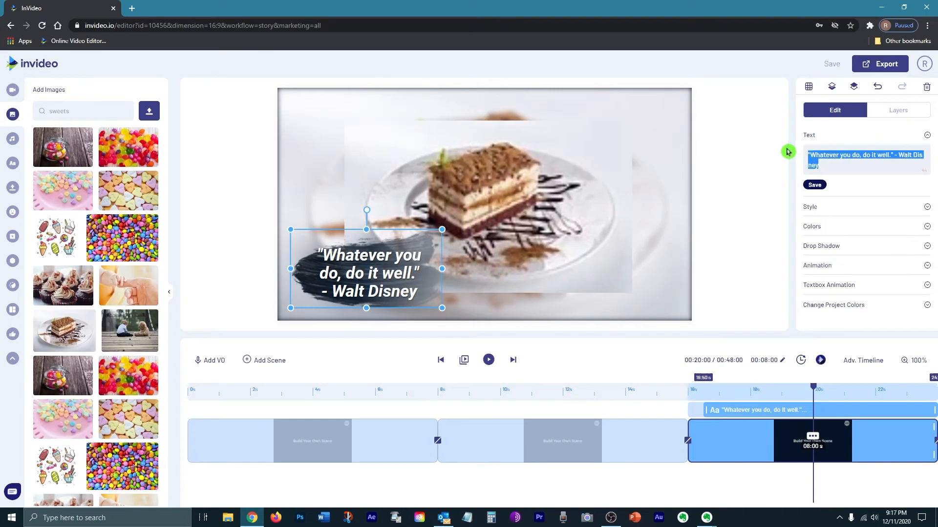
# Reword the "Whatever you do, do it well." brush-stroke text box as "Cut Out Unhealthy Sugars".
pyautogui.write('Cut Out Unhealthy')
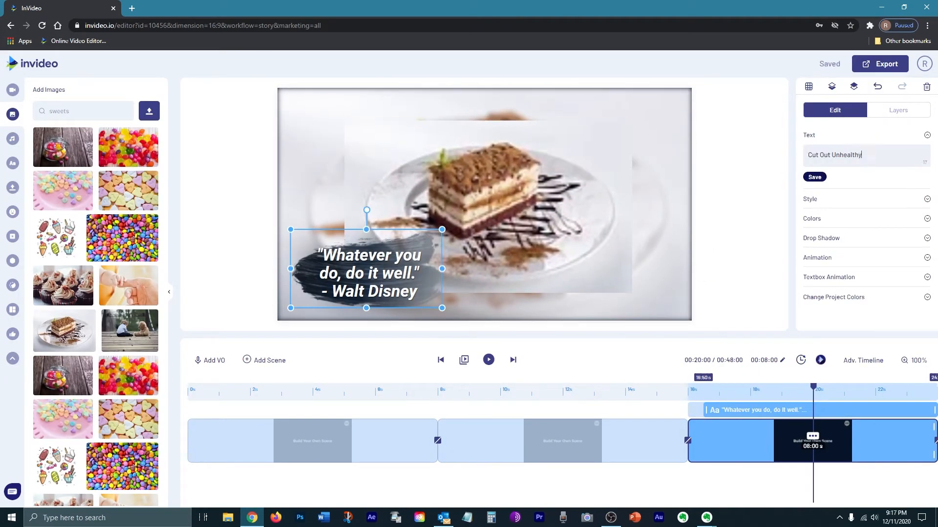
pyautogui.write(' Sugars')
pyautogui.click(863, 202)
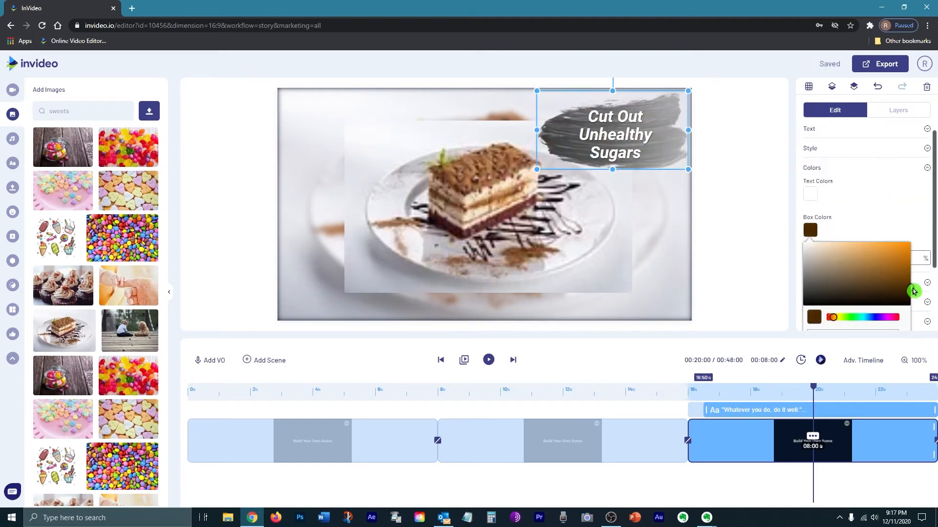
# Color the brush-stroke box behind "Cut Out Unhealthy Sugars" brown, with white text.
pyautogui.moveTo(914, 288); pyautogui.dragTo(912, 273)
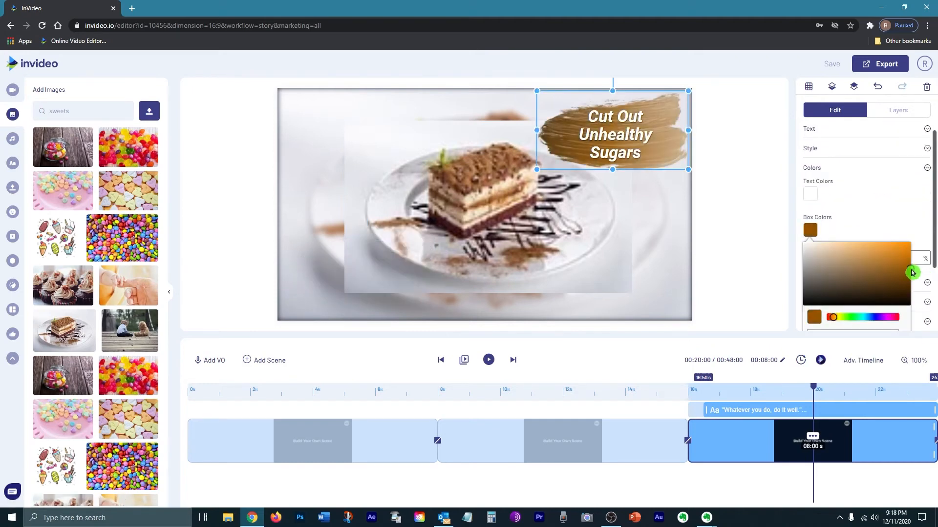
pyautogui.click(732, 270)
pyautogui.click(810, 194)
pyautogui.moveTo(803, 208)
pyautogui.mouseDown()
pyautogui.moveTo(793, 228)
pyautogui.moveTo(793, 288)
pyautogui.moveTo(792, 201)
pyautogui.mouseUp()
pyautogui.click(851, 186)
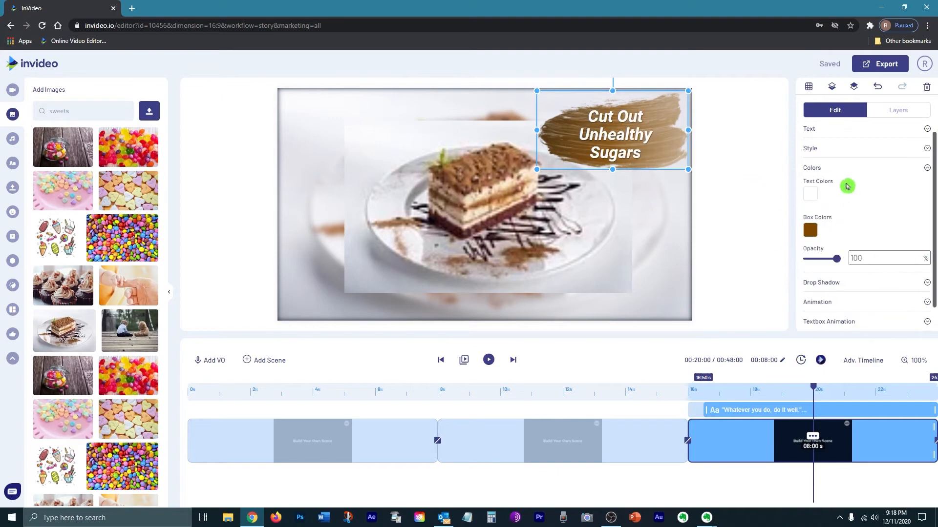
pyautogui.click(810, 230)
pyautogui.moveTo(899, 279); pyautogui.dragTo(933, 286)
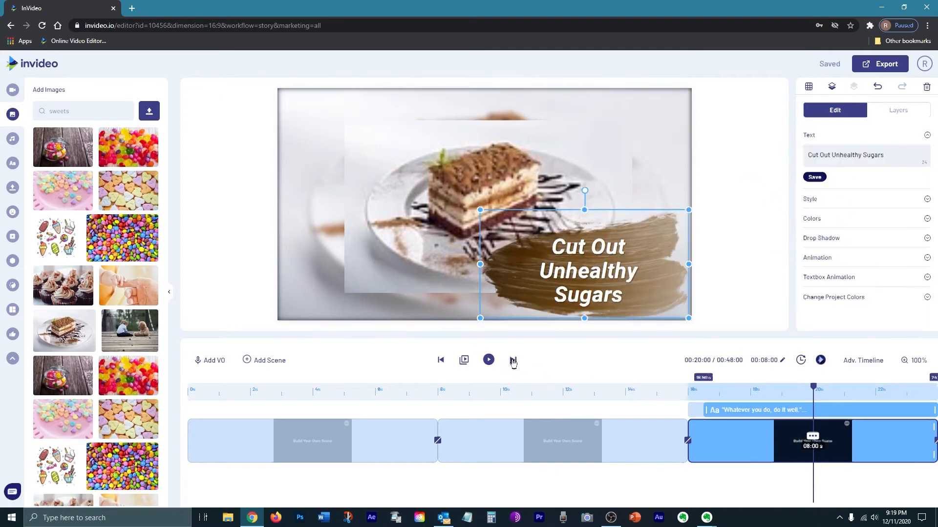
# Place the image of the man with dumbbells in the left half of the fourth scene.
pyautogui.click(513, 360)
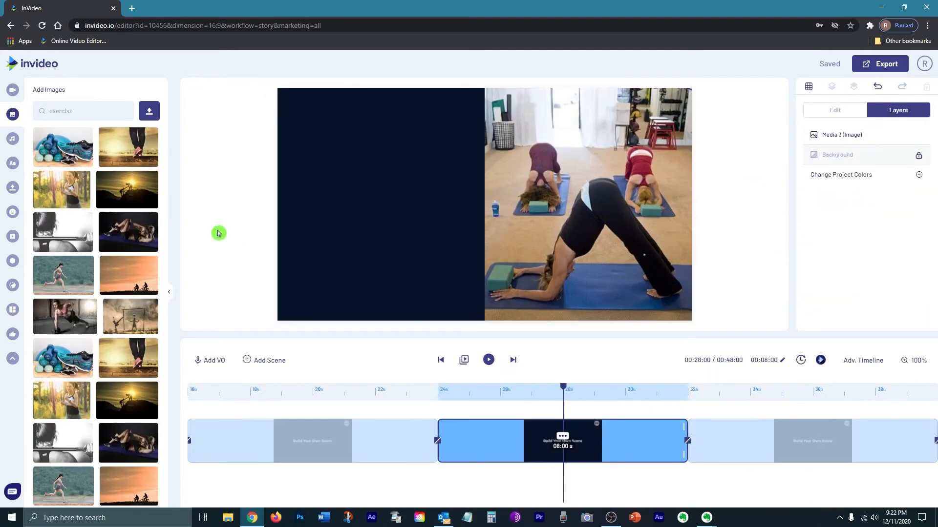
pyautogui.moveTo(63, 316); pyautogui.dragTo(381, 205)
# Replace the yoga image with the dark photo of a woman exercising, resized to fill the scene's right half.
pyautogui.click(588, 277)
pyautogui.press('Delete')
pyautogui.moveTo(129, 232); pyautogui.dragTo(603, 205)
pyautogui.moveTo(484, 263); pyautogui.dragTo(610, 321)
pyautogui.moveTo(603, 145); pyautogui.dragTo(604, 88)
pyautogui.moveTo(516, 204); pyautogui.dragTo(484, 204)
pyautogui.click(234, 205)
# Add the "BURP" text style reworded "Exercise Regularly", enlarged and positioned at the lower centre of the scene.
pyautogui.click(13, 163)
pyautogui.scroll(-20, 61, 361)
pyautogui.click(61, 361)
pyautogui.doubleClick(490, 205)
pyautogui.write('Exercise Regularly')
pyautogui.moveTo(535, 226); pyautogui.dragTo(594, 255)
pyautogui.moveTo(504, 251); pyautogui.dragTo(471, 282)
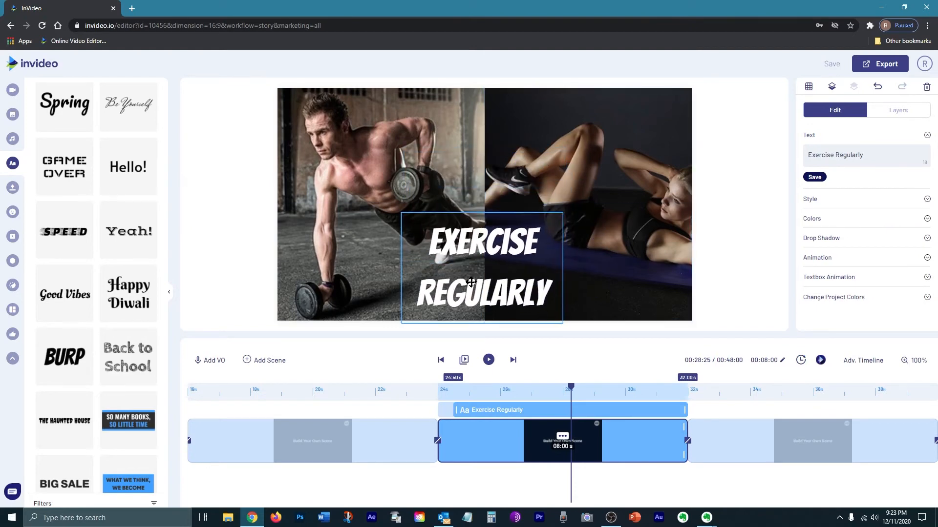
# Give the "Exercise Regularly" title a partly opaque box background.
pyautogui.click(598, 278)
pyautogui.click(527, 289)
pyautogui.click(815, 219)
pyautogui.scroll(-1, 822, 272)
pyautogui.moveTo(806, 234); pyautogui.dragTo(825, 236)
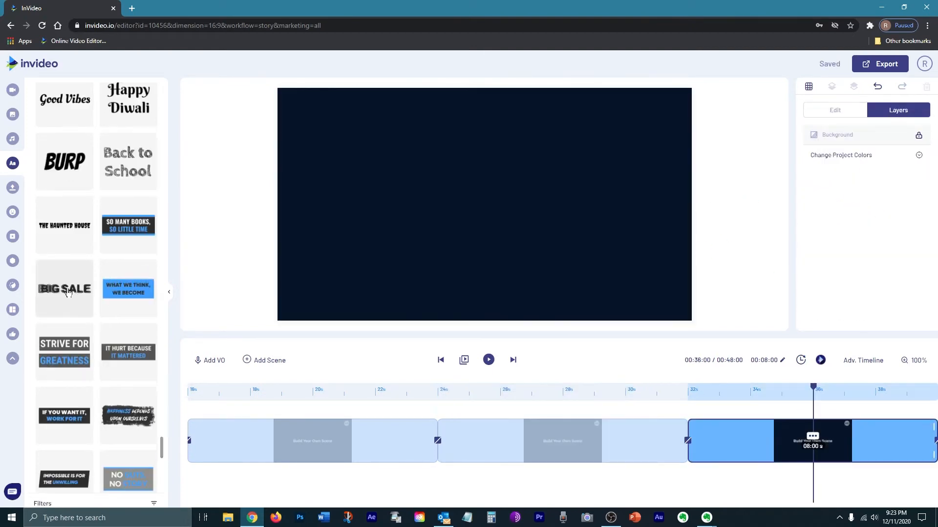
# Add the "BIG SALE" text style to the fifth scene, reworded "Drink Plenty of Water", at the lower centre.
pyautogui.click(62, 289)
pyautogui.moveTo(841, 156); pyautogui.dragTo(744, 158)
pyautogui.write('Drink Plenty of Water')
pyautogui.press('Return')
pyautogui.click(814, 181)
pyautogui.moveTo(547, 228); pyautogui.dragTo(499, 265)
# Search the images for "drink water" and add the photo of a water glass with ice cubes to the scene.
pyautogui.click(12, 114)
pyautogui.moveTo(79, 111); pyautogui.dragTo(24, 114)
pyautogui.write('drink water')
pyautogui.scroll(-10, 95, 313)
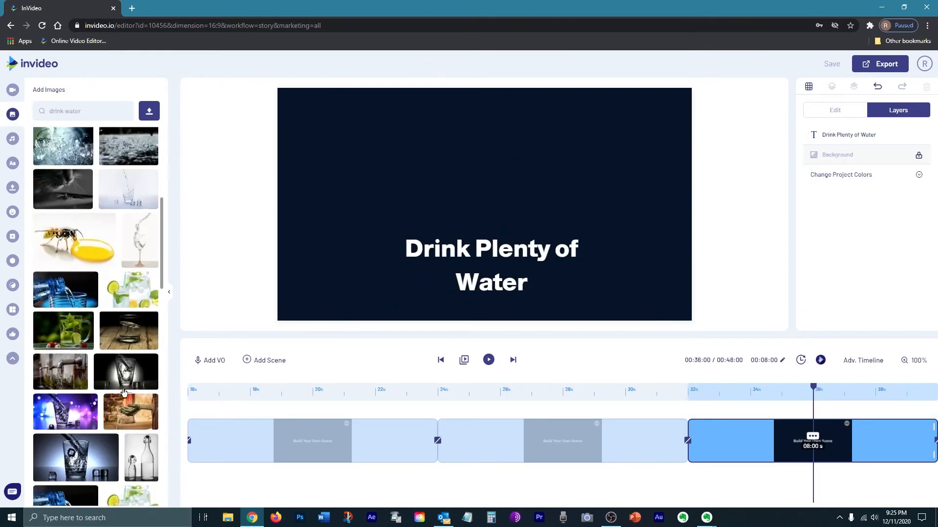
pyautogui.moveTo(76, 262); pyautogui.dragTo(488, 273)
# Give the "Drink Plenty of Water" title a partly opaque box background.
pyautogui.click(488, 266)
pyautogui.click(878, 218)
pyautogui.scroll(-1, 878, 233)
pyautogui.moveTo(806, 235); pyautogui.dragTo(825, 234)
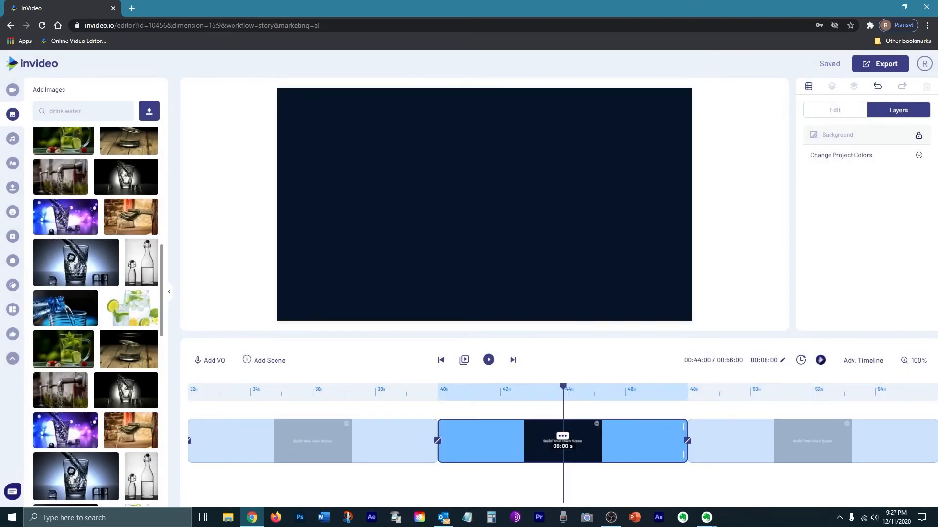
# Add the cartoon sleeping-person image to the sixth scene and change the scene's background to white.
pyautogui.moveTo(59, 481); pyautogui.dragTo(445, 216)
pyautogui.click(837, 161)
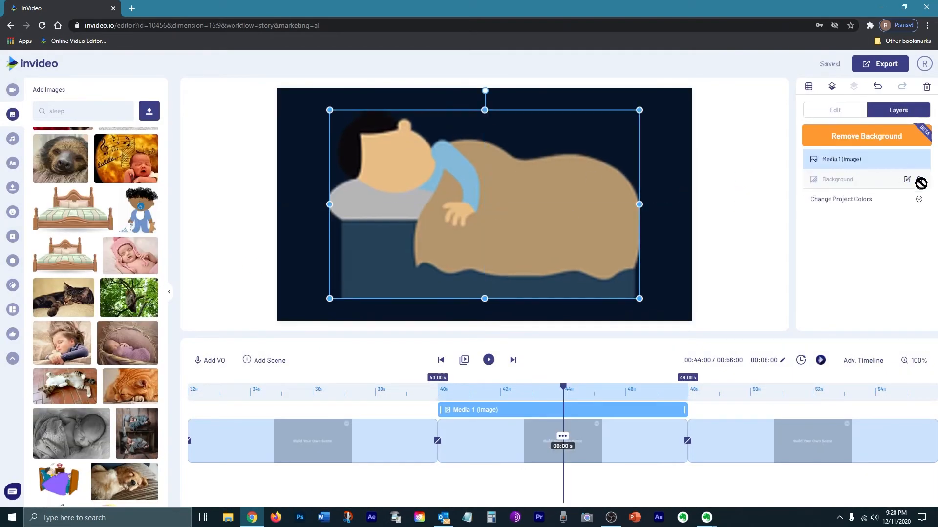
pyautogui.click(933, 149)
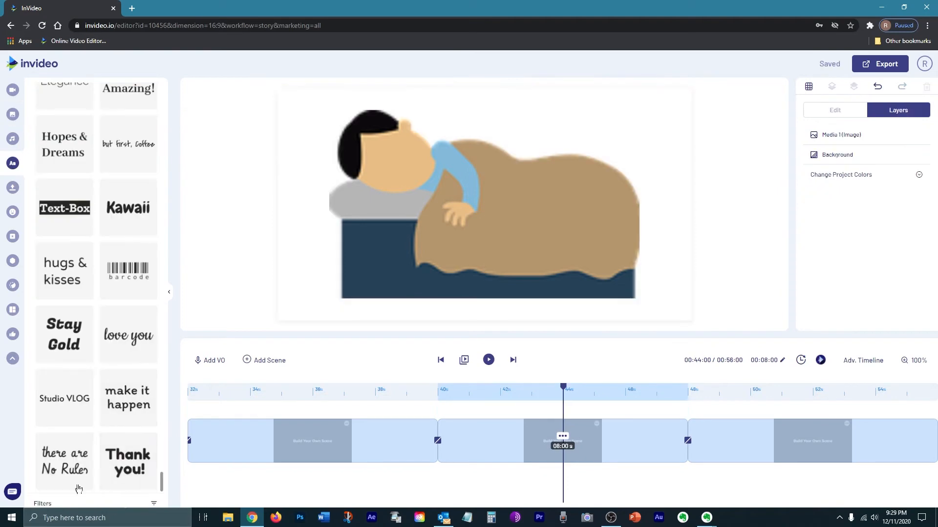
# Add the "make it happen" text style reworded "Get More Sleep" and move it to the scene's upper right.
pyautogui.click(129, 398)
pyautogui.write('Get More Sleep')
pyautogui.click(815, 178)
pyautogui.moveTo(500, 216); pyautogui.dragTo(587, 133)
# Change the "Get More Sleep" text from white to a dark color.
pyautogui.click(927, 218)
pyautogui.scroll(-1, 830, 219)
pyautogui.click(810, 169)
pyautogui.moveTo(803, 182); pyautogui.dragTo(802, 231)
# Enlarge the "Get More Sleep" text box and adjust its position in the upper right of the scene.
pyautogui.moveTo(621, 122); pyautogui.dragTo(673, 122)
pyautogui.moveTo(596, 150); pyautogui.dragTo(596, 164)
pyautogui.moveTo(590, 133); pyautogui.dragTo(614, 128)
pyautogui.click(927, 155)
pyautogui.click(851, 211)
# Search the images for "lose weight" and fill the last scene with the photo of oversized jeans and a scale.
pyautogui.click(813, 440)
pyautogui.click(14, 114)
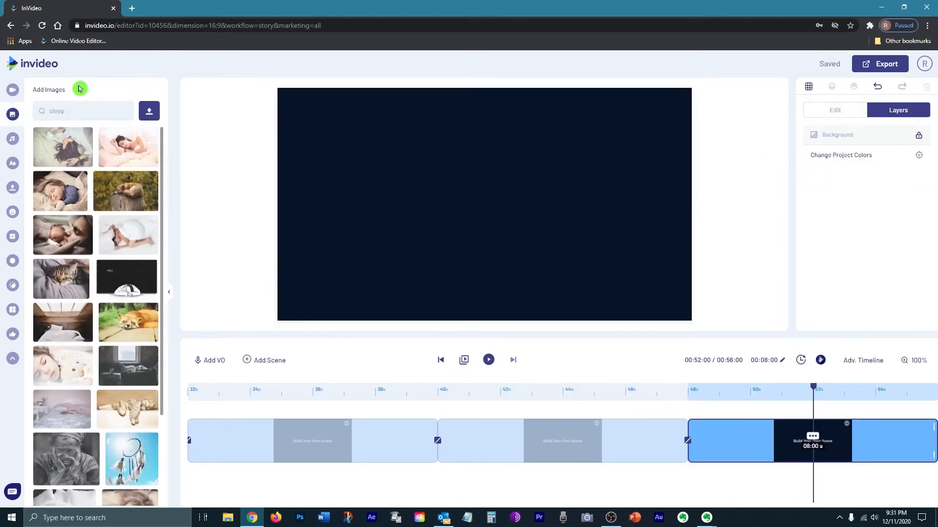
pyautogui.click(125, 317)
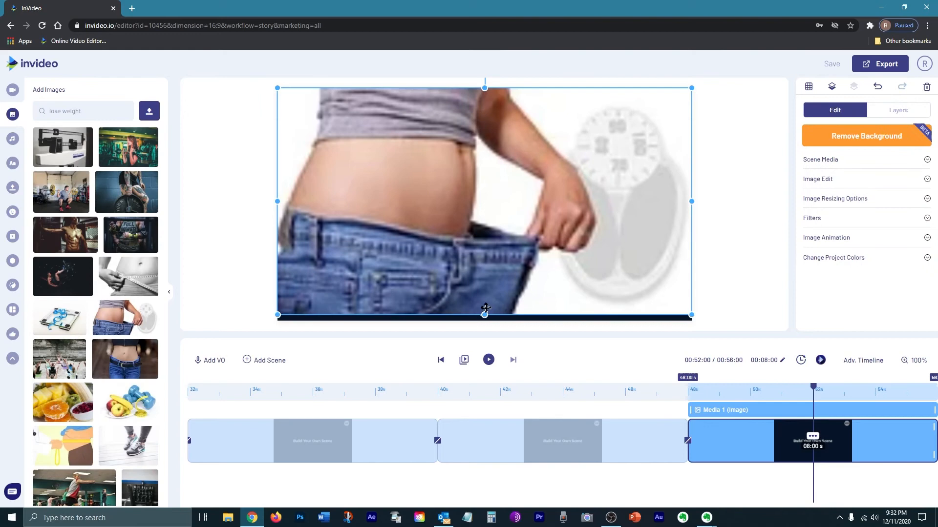
pyautogui.click(721, 258)
# Add the "Hello!" text style and reword it "You Have What it Takes to Get Healthy!".
pyautogui.click(13, 163)
pyautogui.moveTo(128, 174); pyautogui.dragTo(592, 222)
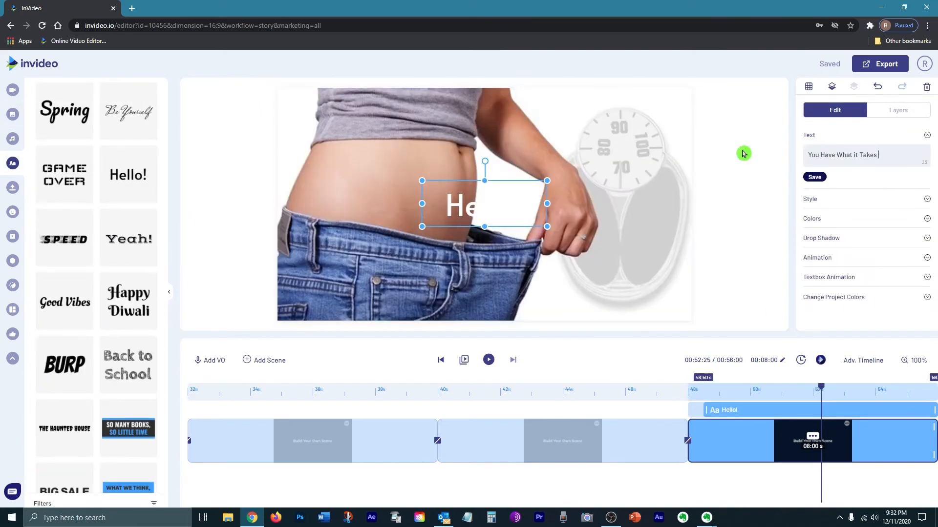
pyautogui.write('!')
# Color the closing title's text dark grey and shift the title toward the scene's lower right.
pyautogui.click(810, 199)
pyautogui.click(812, 290)
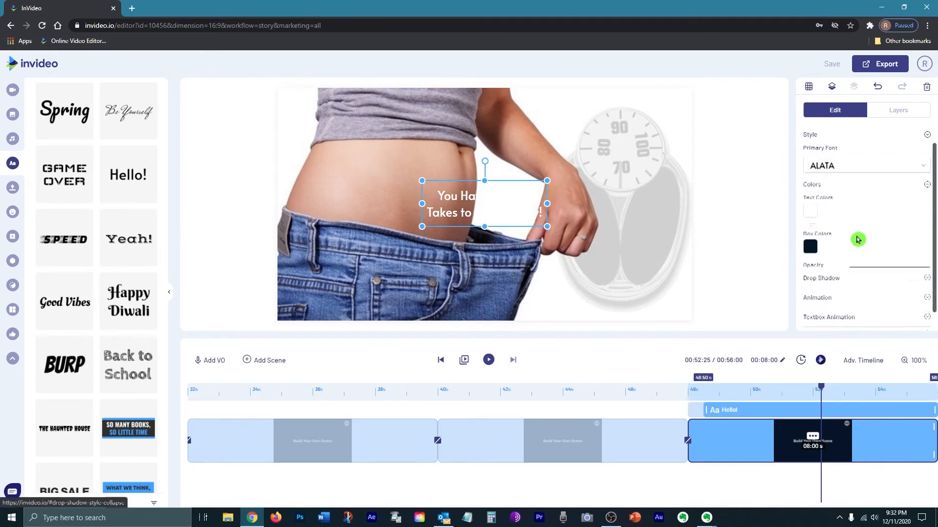
pyautogui.click(811, 161)
pyautogui.click(891, 323)
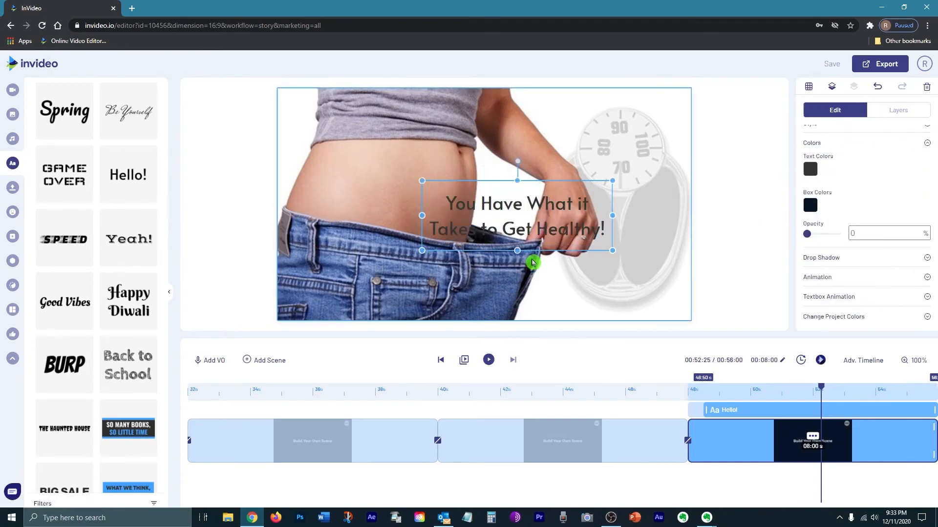
pyautogui.moveTo(532, 262); pyautogui.dragTo(608, 271)
# Apply the "Smooth Bouncer From Left" in animation to the oversized jeans image.
pyautogui.click(488, 185)
pyautogui.click(826, 236)
pyautogui.scroll(-1, 862, 286)
pyautogui.click(837, 248)
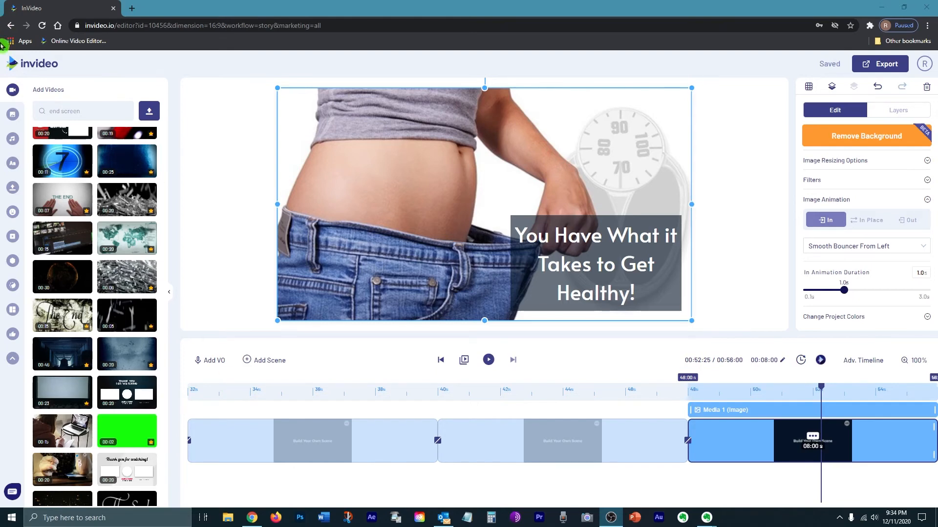
# Add a blank scene at the end of the video and fill it with the outlined "The End" clip from the "end screen" results.
pyautogui.click(105, 113)
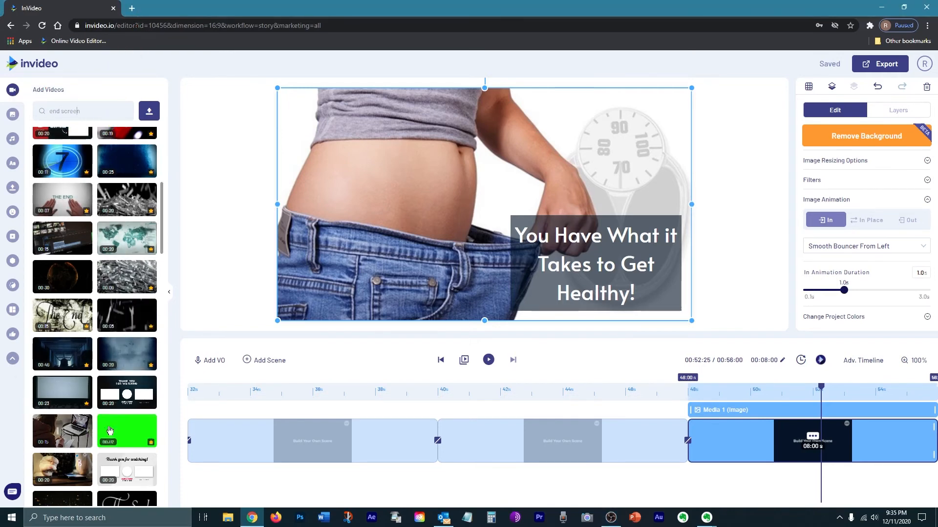
pyautogui.click(545, 489)
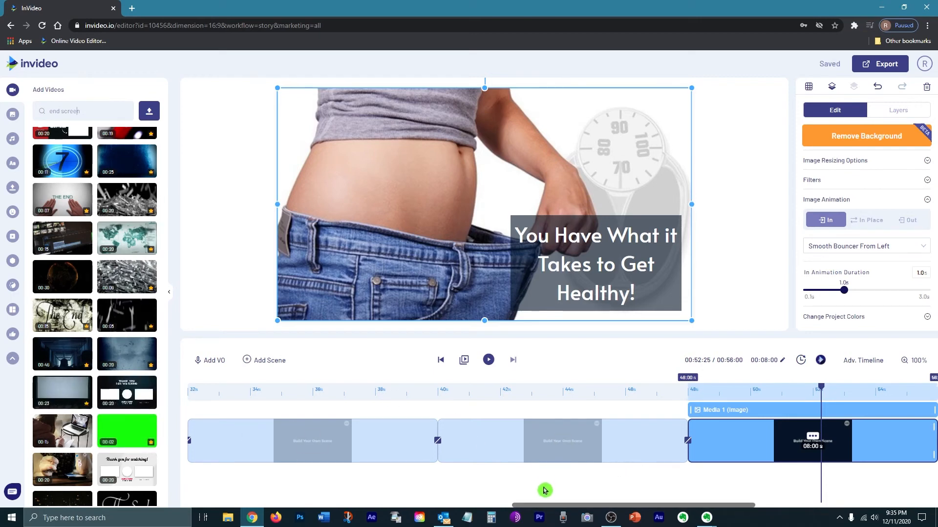
pyautogui.moveTo(545, 508); pyautogui.dragTo(586, 508)
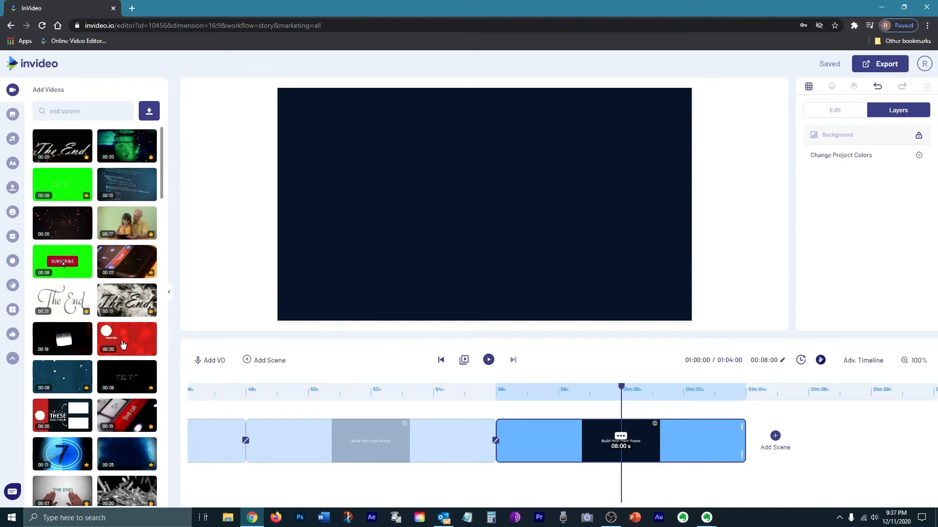
pyautogui.click(103, 374)
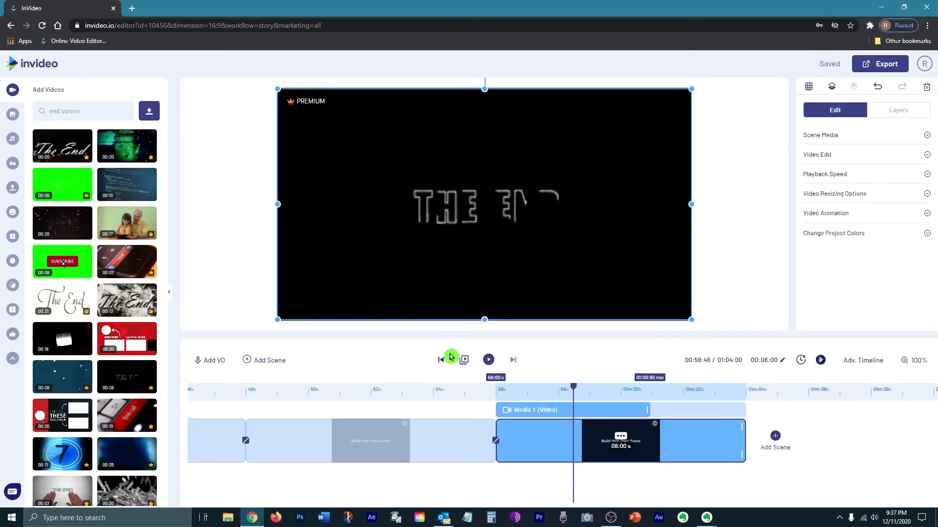
# Add the Pop track "Fresh Fresh - No Whistling" as background music from the start of the video.
pyautogui.click(10, 140)
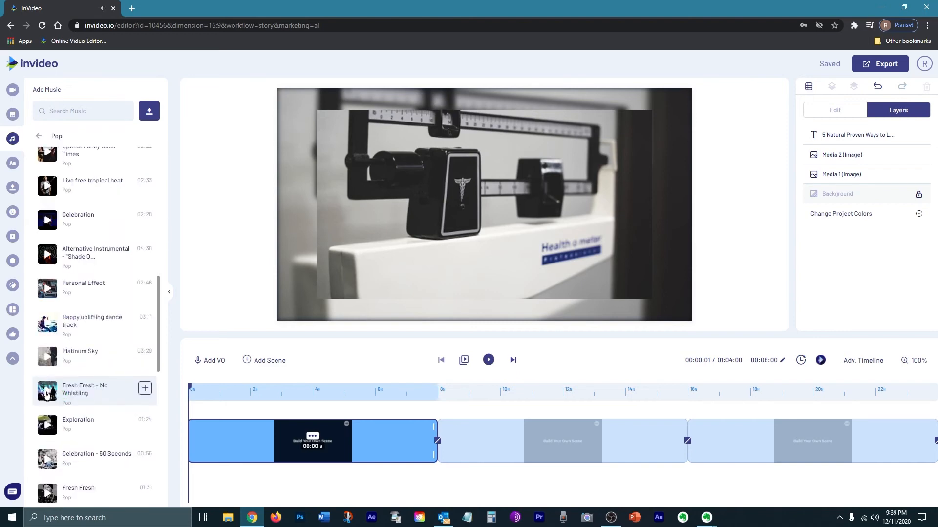
pyautogui.click(145, 389)
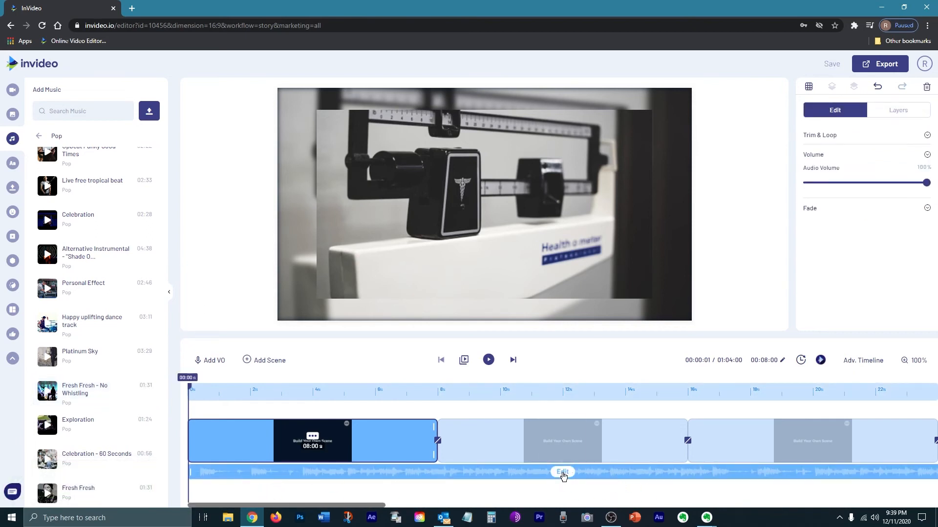
pyautogui.rightClick(560, 473)
pyautogui.click(558, 396)
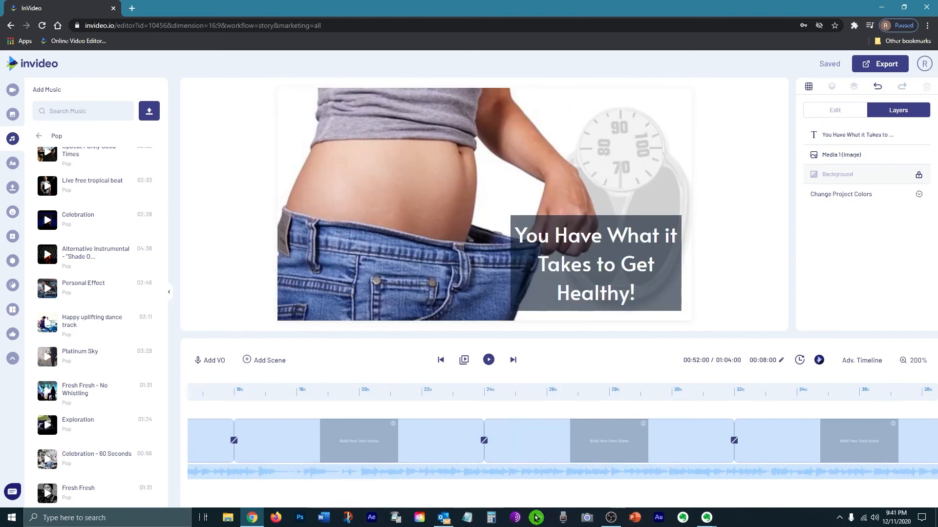
# Apply the "Showtime Left" transition between the scenes at the 32-second mark.
pyautogui.click(734, 441)
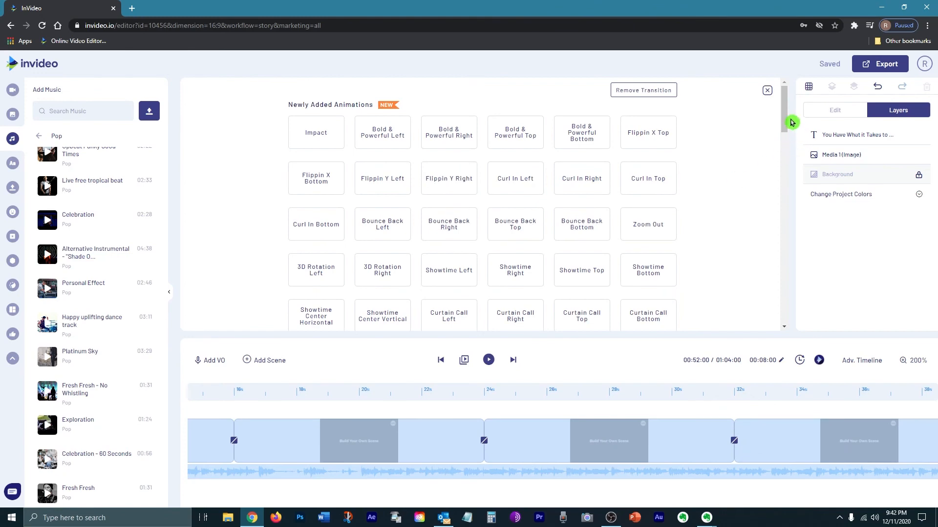
pyautogui.moveTo(785, 117); pyautogui.dragTo(781, 135)
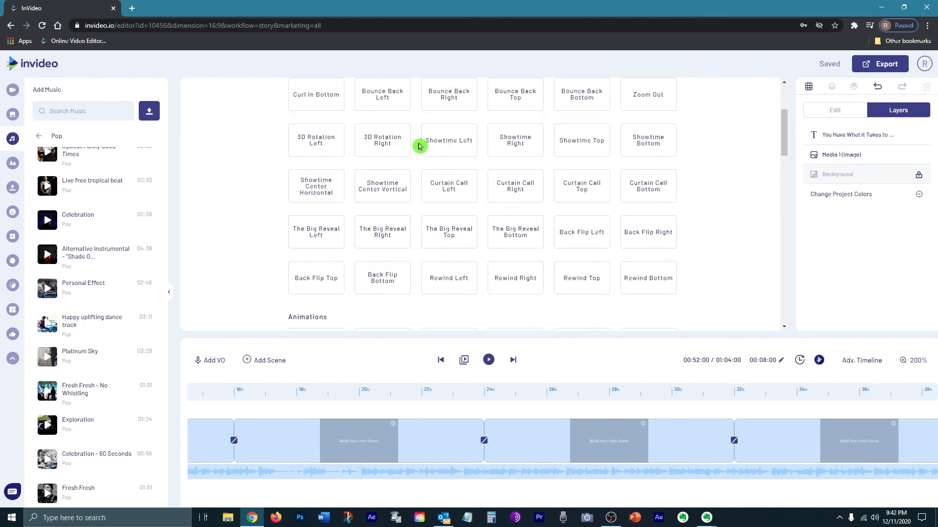
pyautogui.moveTo(423, 146)
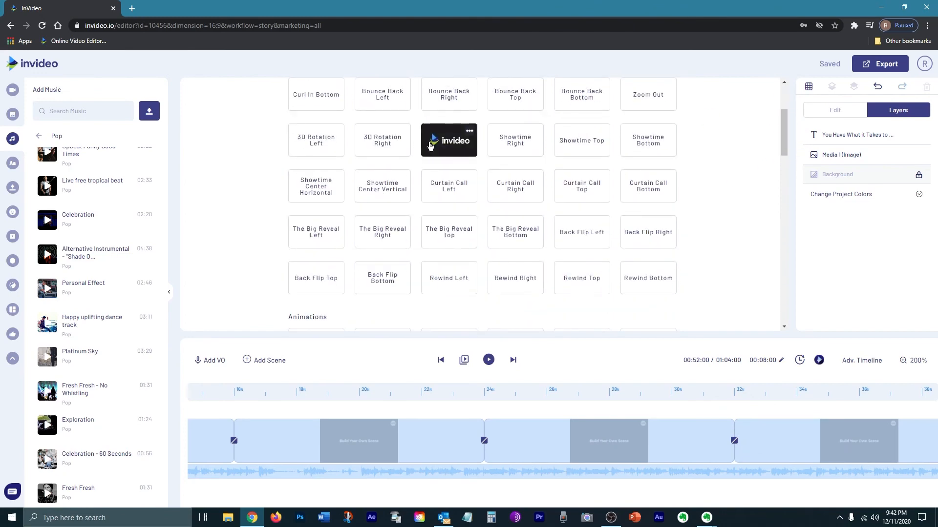
pyautogui.click(432, 146)
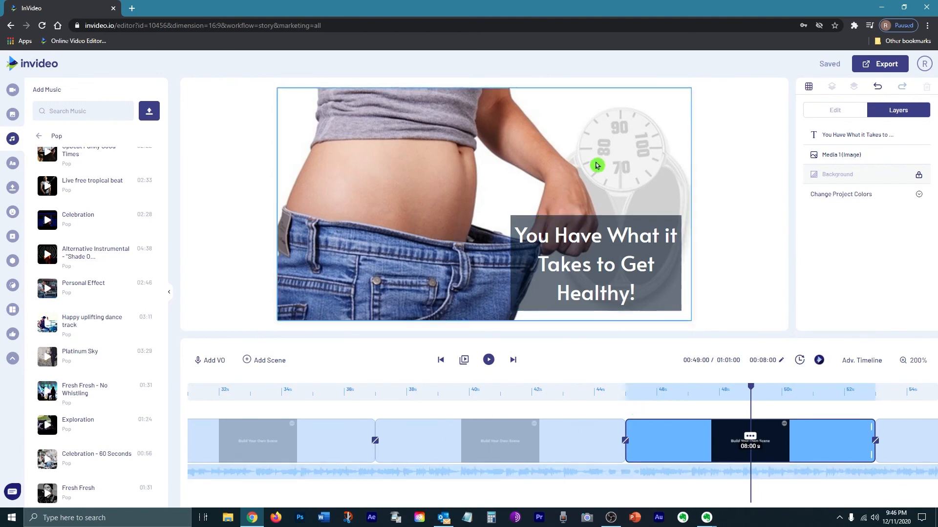
# Start exporting the finished weight-loss video.
pyautogui.click(887, 65)
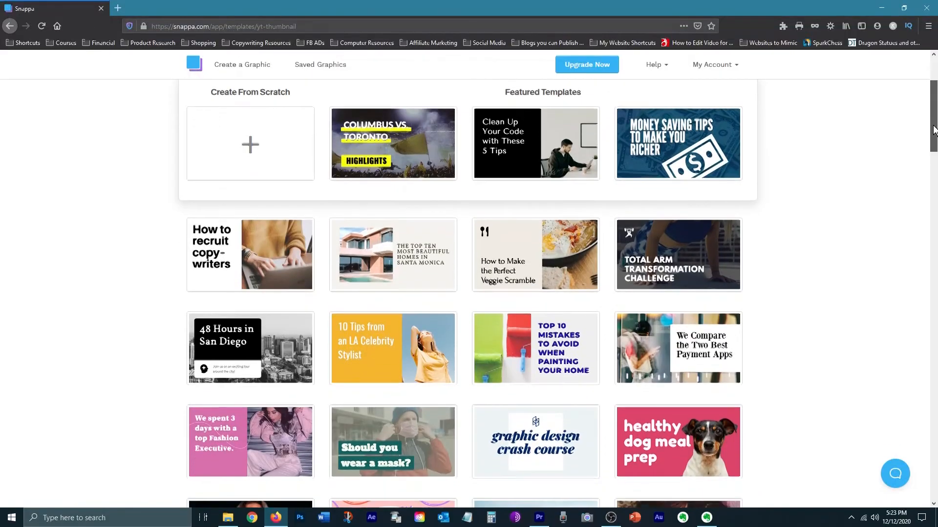
# Switch to Snappa and browse the YouTube thumbnail templates.
pyautogui.moveTo(934, 131); pyautogui.dragTo(927, 250)
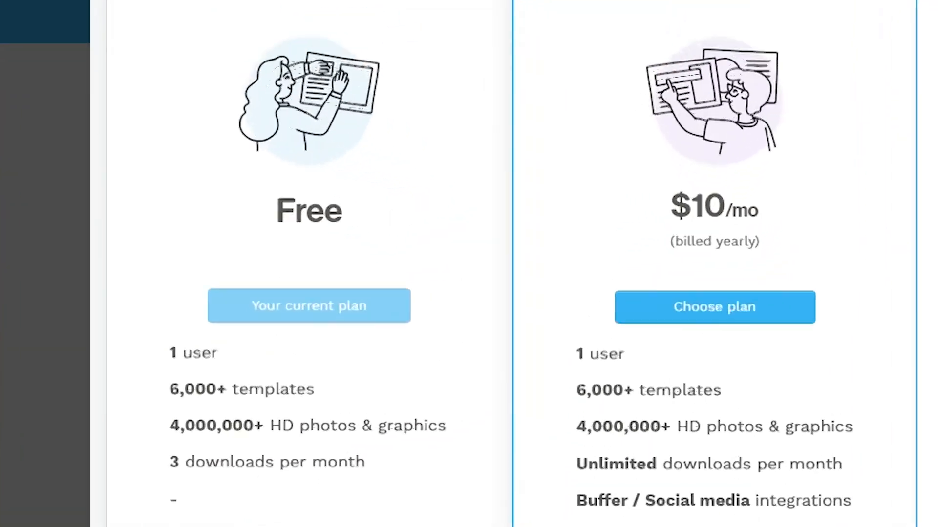